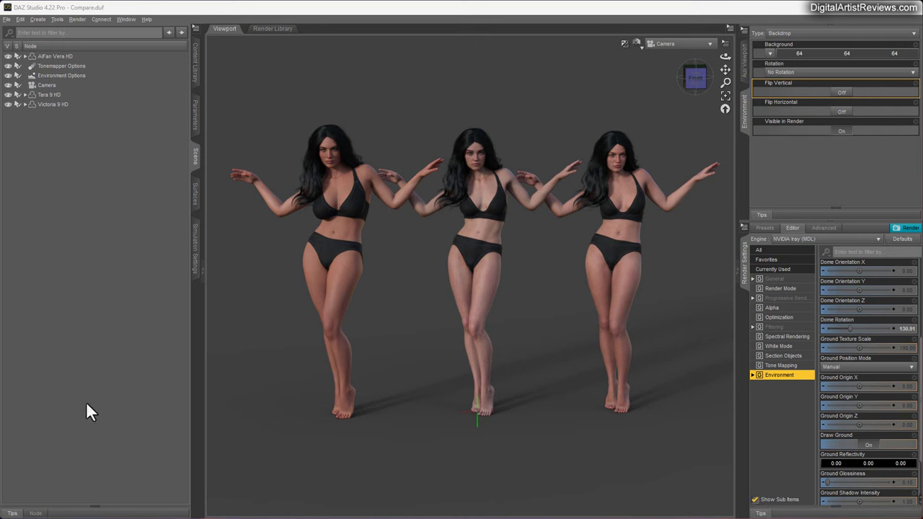
Inspect the contents of the AlFan Vera HD figure in the scene hierarchy, leaving its node collapsed and deselected.
{"action": "left_click", "coordinate": [49, 56]}
{"action": "left_click", "coordinate": [24, 56]}
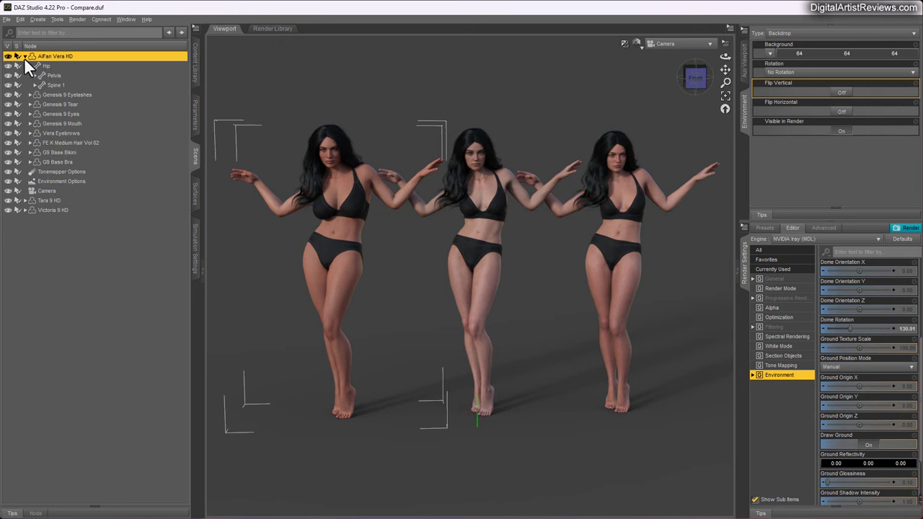
{"action": "left_click", "coordinate": [24, 56]}
{"action": "left_click", "coordinate": [45, 147]}
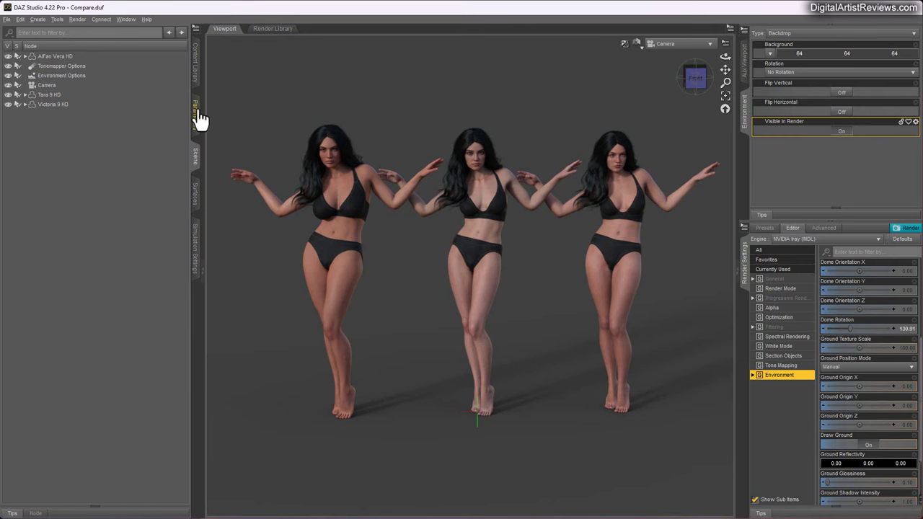
Browse the Genesis 9 poses in the content library down to Zeddicuss's Z Dramatic Fashion full-body pose presets.
{"action": "left_click", "coordinate": [195, 76]}
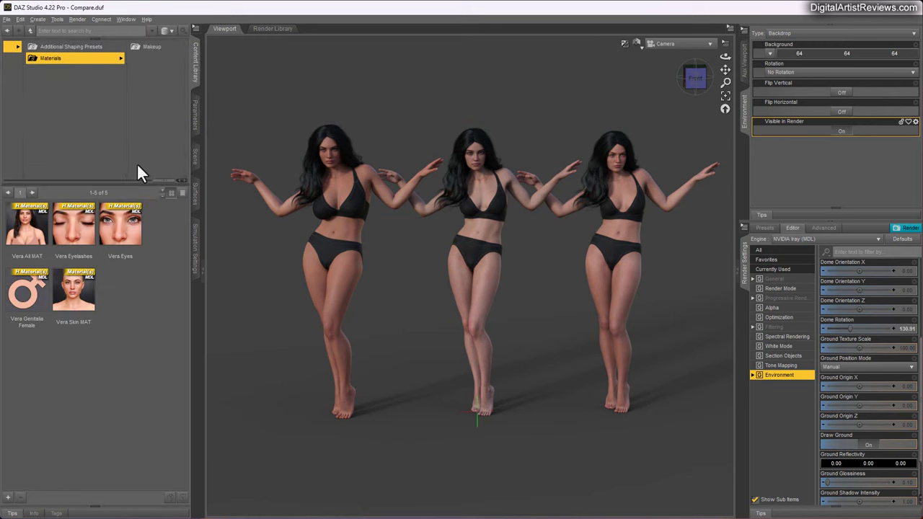
{"action": "left_click_drag", "start_coordinate": [161, 182], "coordinate": [79, 185]}
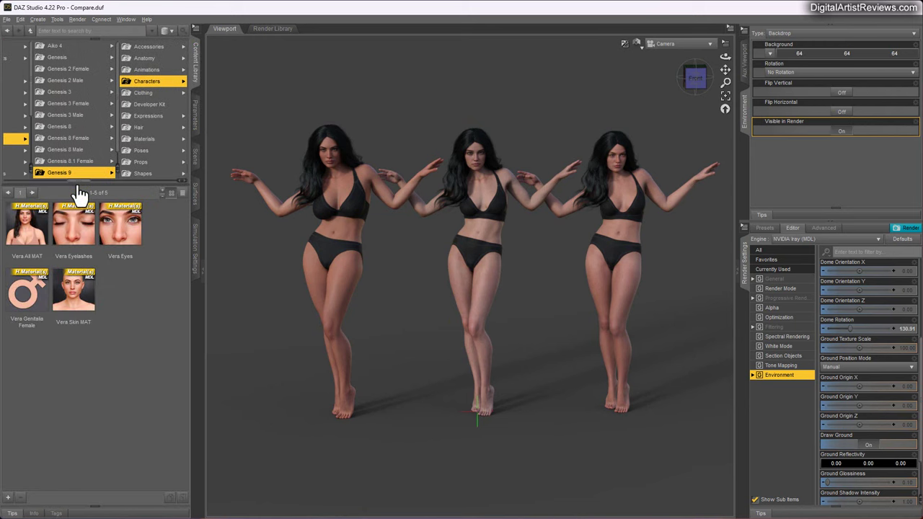
{"action": "left_click", "coordinate": [121, 152]}
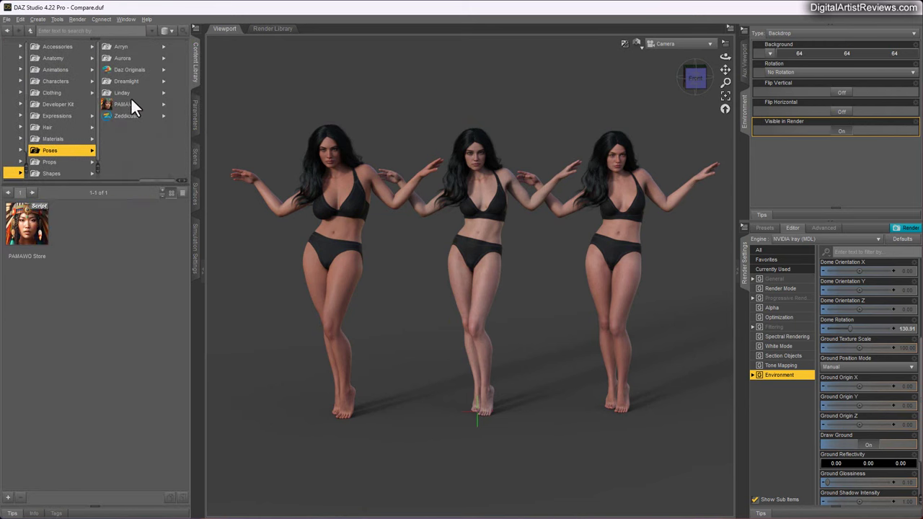
{"action": "left_click", "coordinate": [122, 116]}
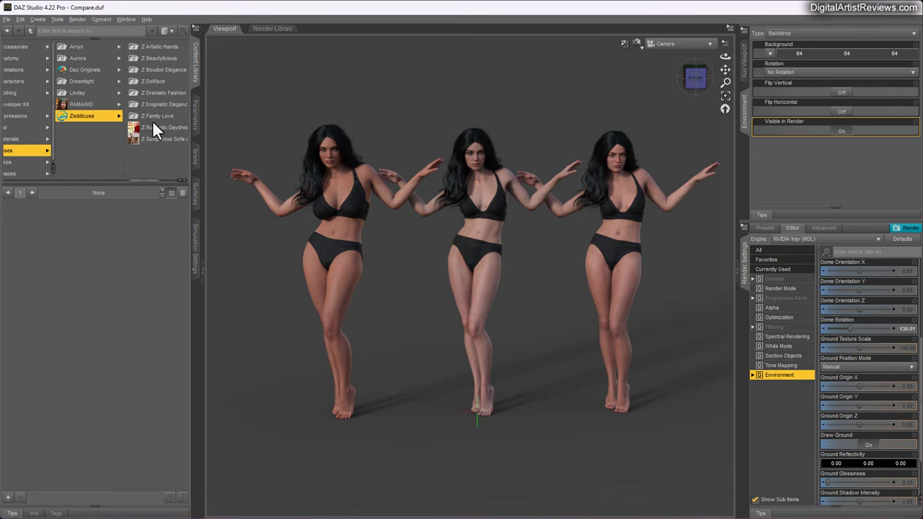
{"action": "left_click", "coordinate": [150, 93]}
{"action": "left_click", "coordinate": [105, 47]}
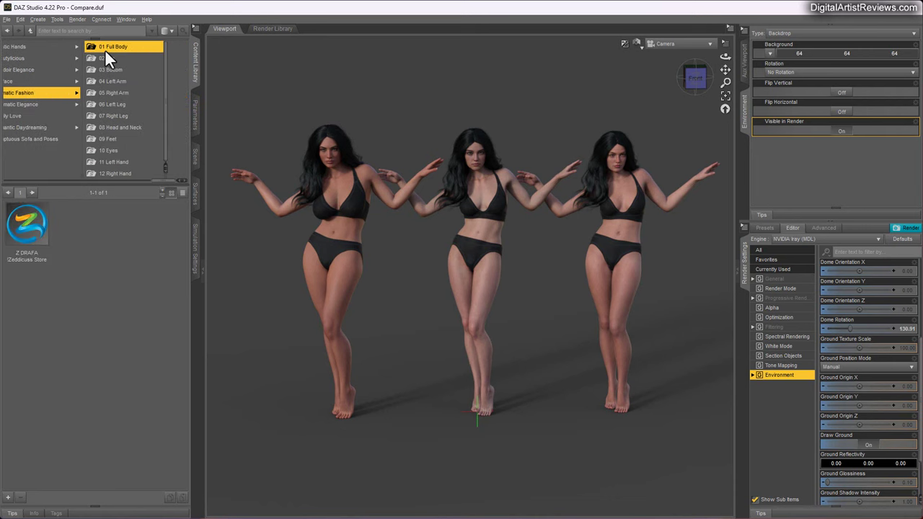
{"action": "scroll", "coordinate": [152, 314], "scroll_direction": "down", "scroll_amount": 3}
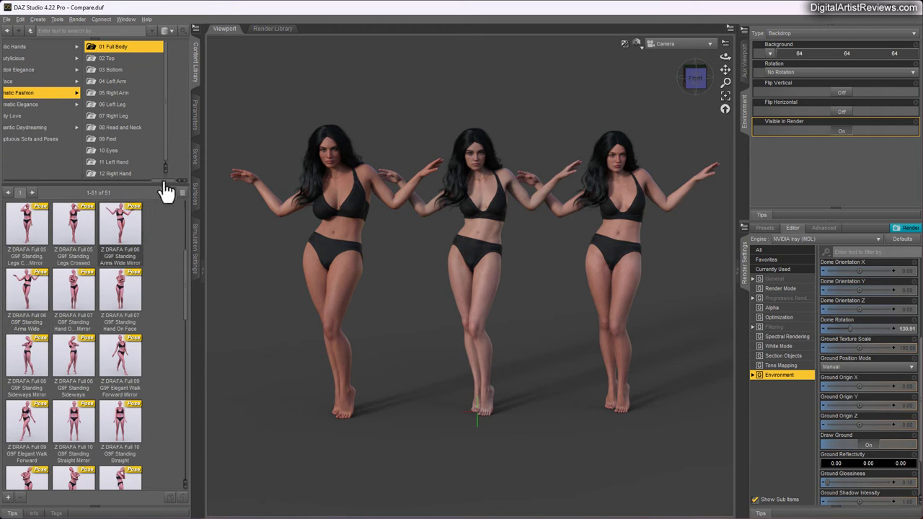
{"action": "left_click_drag", "start_coordinate": [164, 181], "coordinate": [14, 189]}
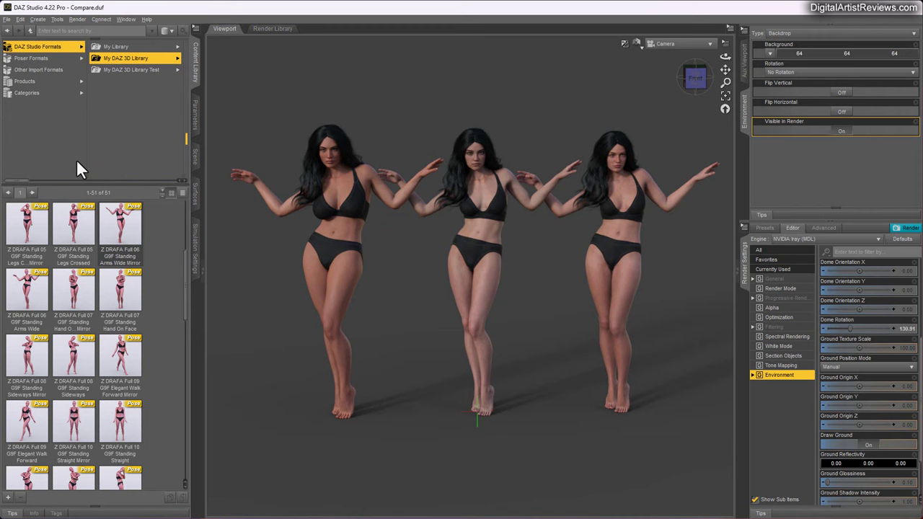
{"action": "left_click", "coordinate": [195, 156]}
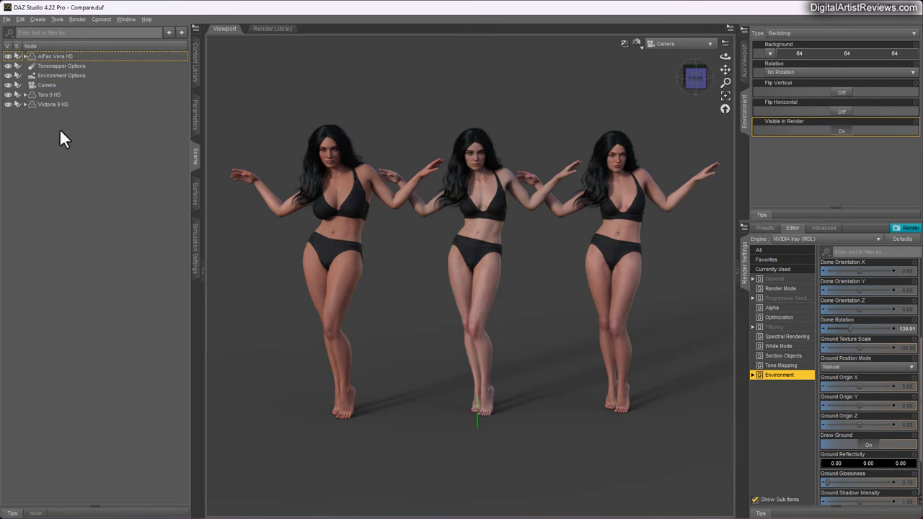
{"action": "left_click", "coordinate": [56, 20]}
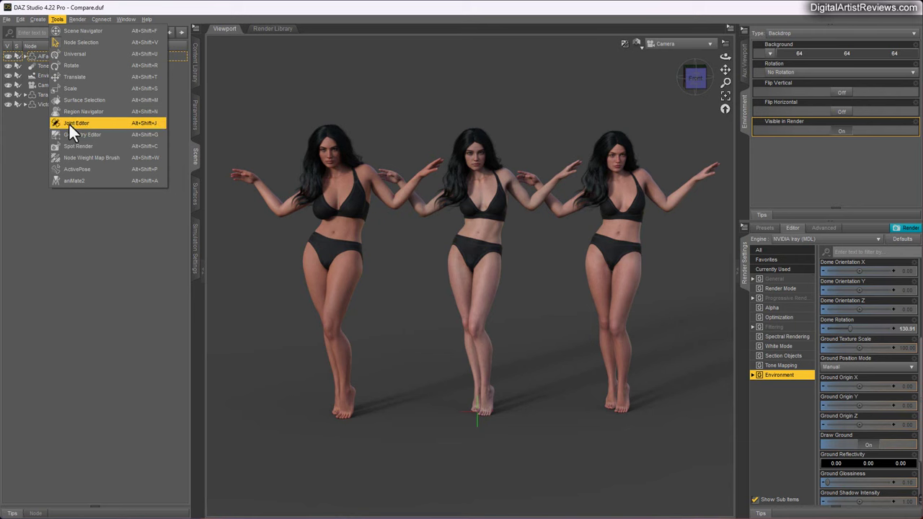
{"action": "left_click", "coordinate": [70, 145]}
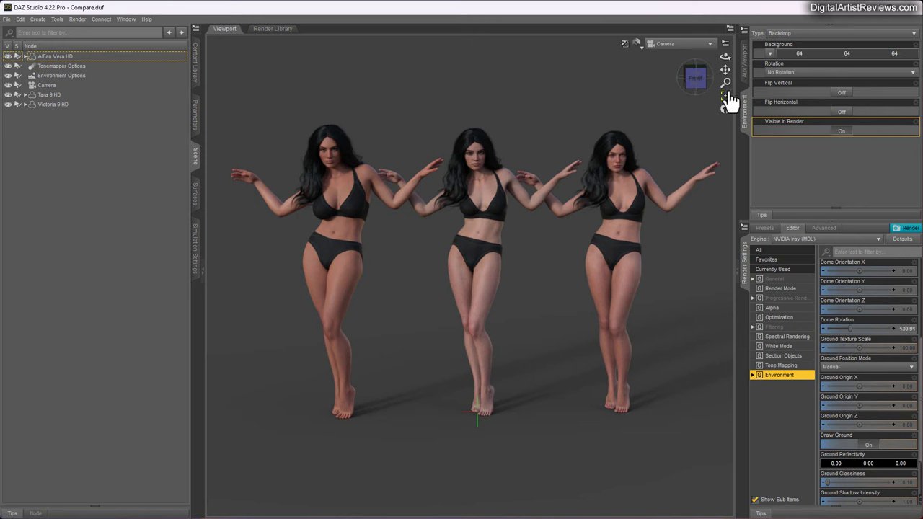
Examine the Vera figure's skin detail up close on the face, torso, thighs, knees, feet and hand.
{"action": "left_click_drag", "start_coordinate": [725, 83], "coordinate": [725, 18]}
{"action": "left_click_drag", "start_coordinate": [726, 69], "coordinate": [726, 32]}
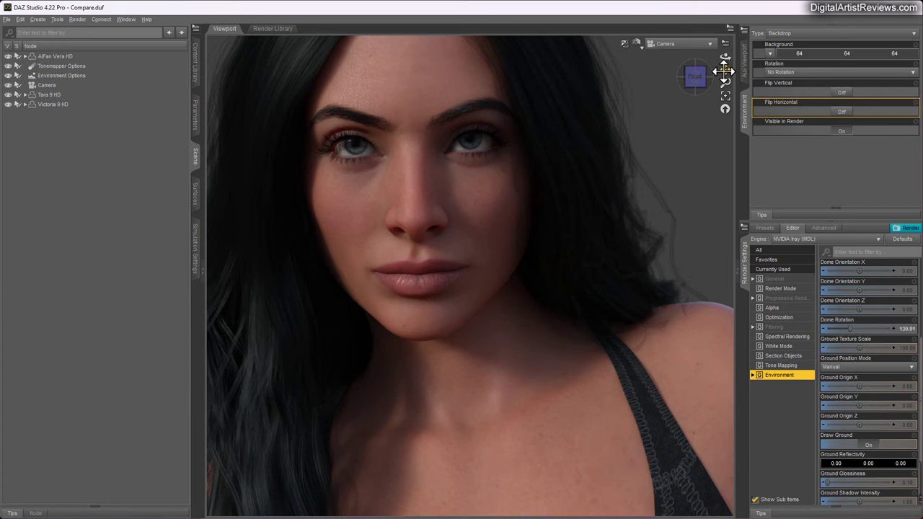
{"action": "left_click_drag", "start_coordinate": [724, 70], "coordinate": [724, 130]}
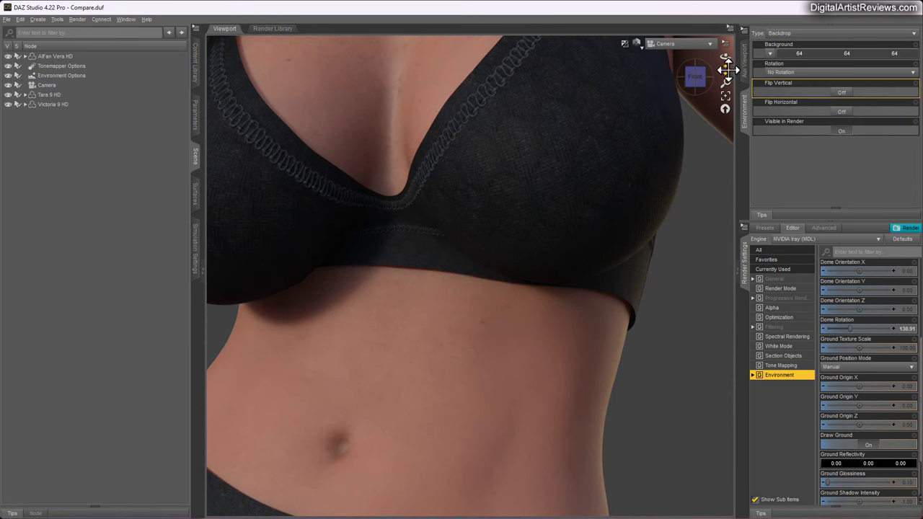
{"action": "left_click_drag", "start_coordinate": [726, 69], "coordinate": [670, 224]}
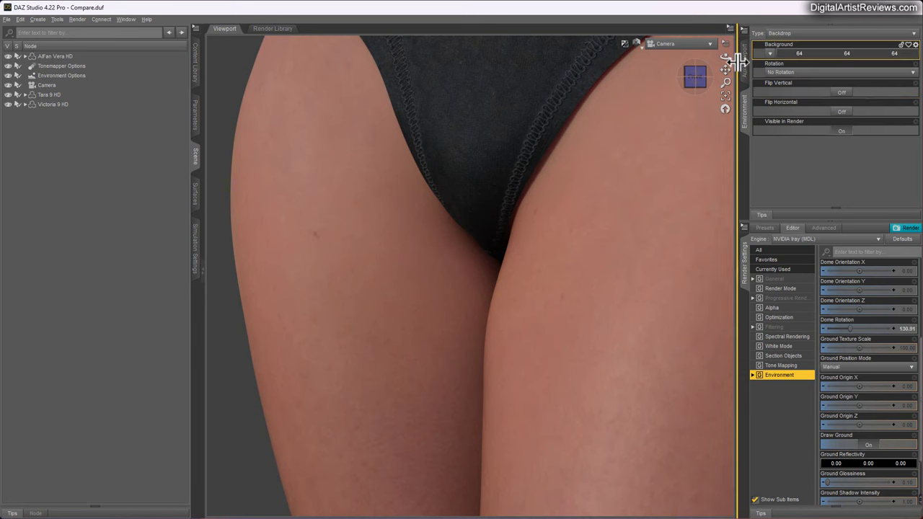
{"action": "mouse_move", "coordinate": [725, 70]}
{"action": "left_mouse_down"}
{"action": "mouse_move", "coordinate": [725, 36]}
{"action": "mouse_move", "coordinate": [734, 62]}
{"action": "left_mouse_up"}
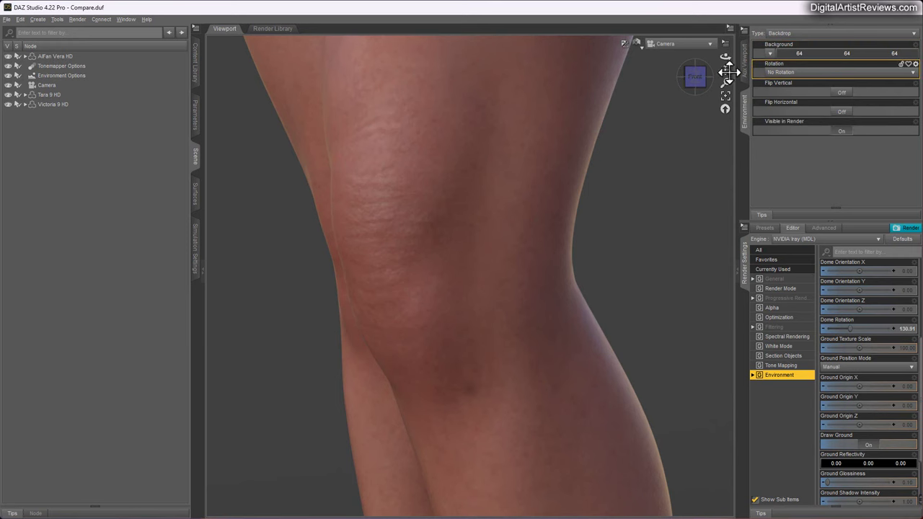
{"action": "mouse_move", "coordinate": [725, 69]}
{"action": "left_mouse_down"}
{"action": "mouse_move", "coordinate": [725, 52]}
{"action": "mouse_move", "coordinate": [711, 55]}
{"action": "mouse_move", "coordinate": [727, 70]}
{"action": "mouse_move", "coordinate": [722, 56]}
{"action": "left_mouse_up"}
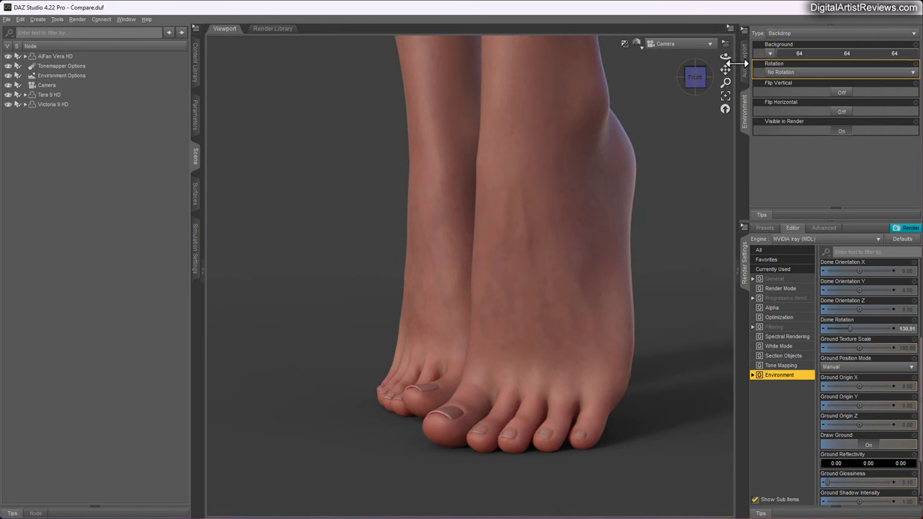
{"action": "left_click_drag", "start_coordinate": [725, 69], "coordinate": [717, 46]}
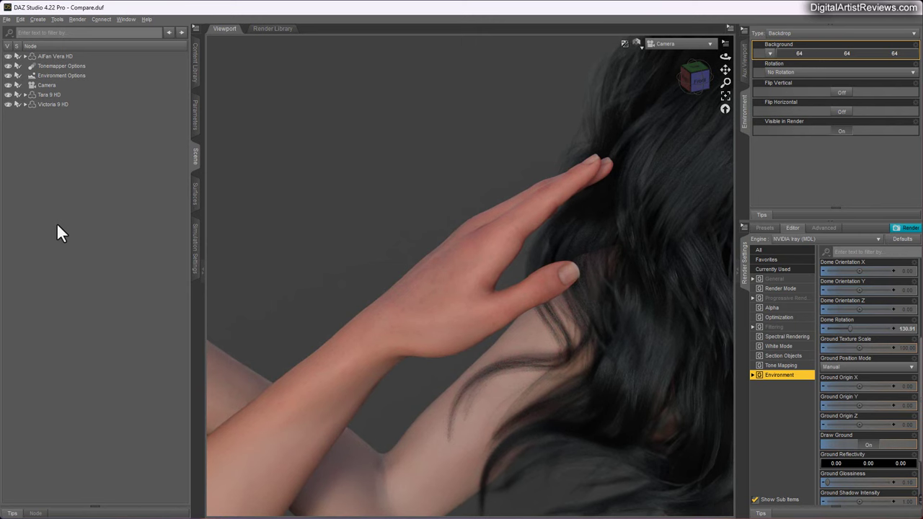
Reframe the camera on the Vera figure from the front, showing her from head to thighs.
{"action": "left_click_drag", "start_coordinate": [726, 56], "coordinate": [678, 56]}
{"action": "left_click_drag", "start_coordinate": [725, 82], "coordinate": [726, 123]}
{"action": "left_click_drag", "start_coordinate": [725, 70], "coordinate": [755, 16]}
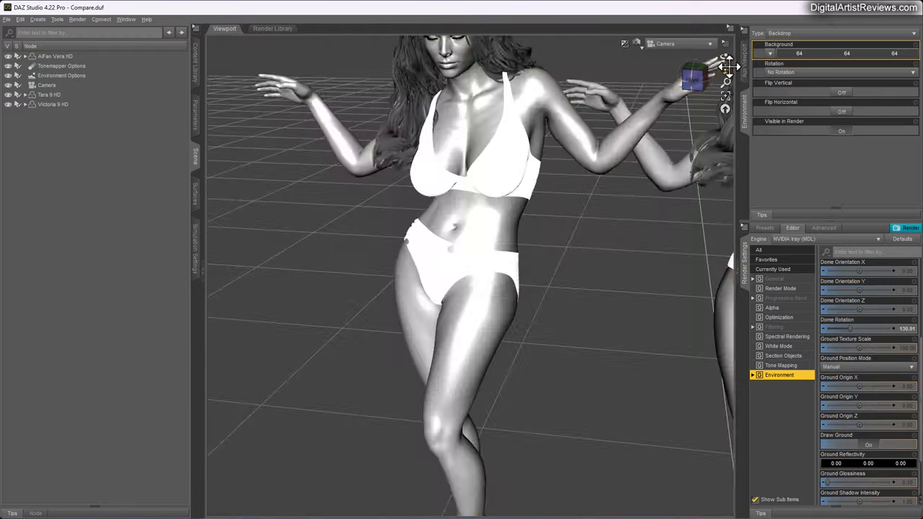
{"action": "left_click_drag", "start_coordinate": [730, 55], "coordinate": [725, 61]}
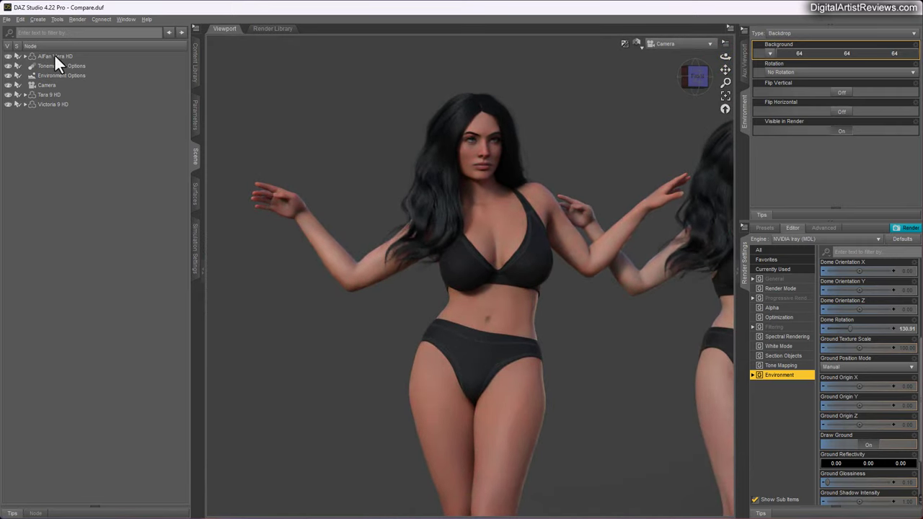
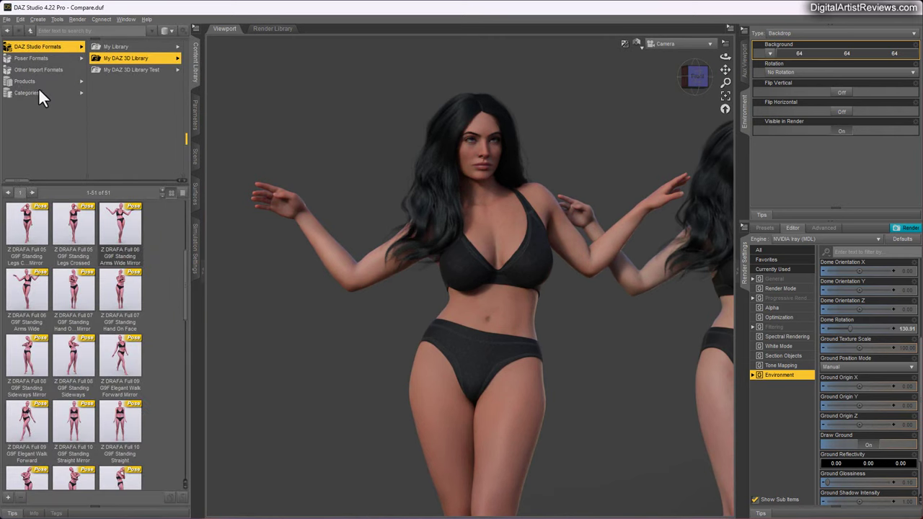
Open the Vera HD folder under My DAZ 3D Library, People, Genesis 9, Characters, AlFan in the content library.
{"action": "left_click", "coordinate": [114, 57]}
{"action": "left_click", "coordinate": [138, 138]}
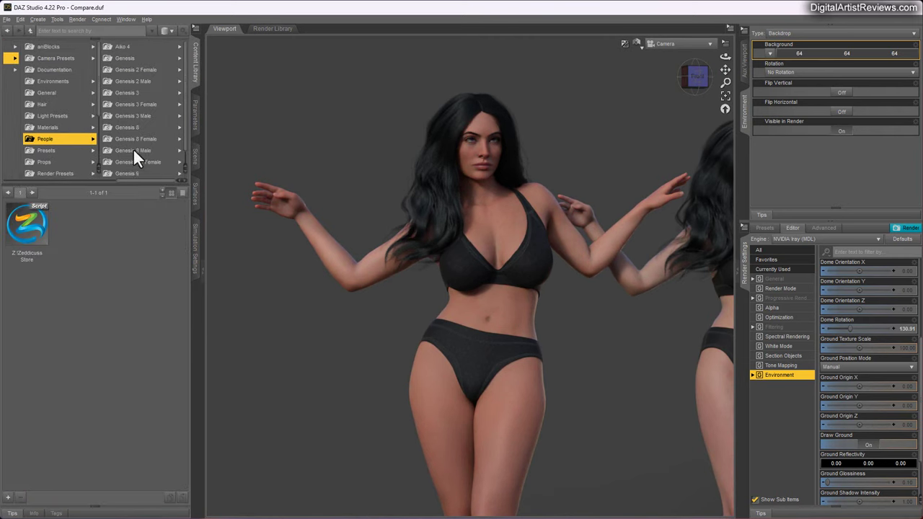
{"action": "left_click", "coordinate": [133, 172]}
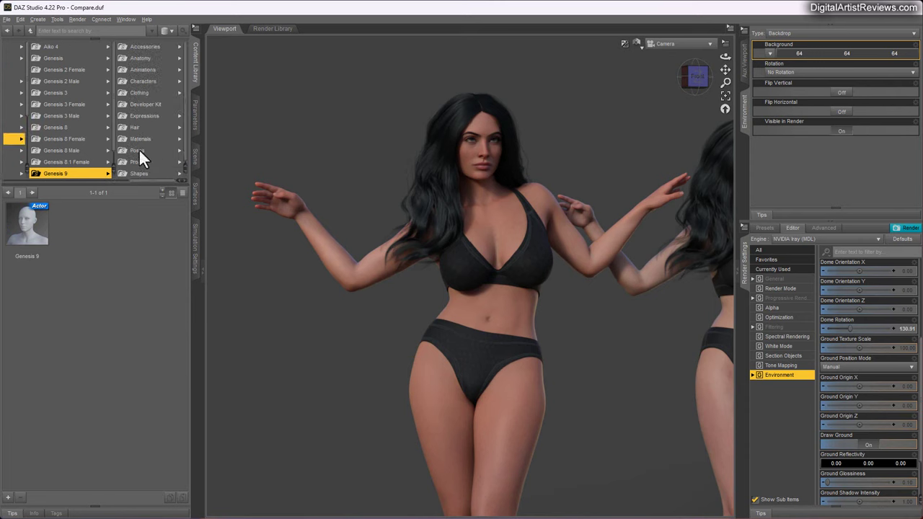
{"action": "left_click", "coordinate": [143, 81]}
{"action": "left_click", "coordinate": [136, 47]}
{"action": "left_click", "coordinate": [102, 47]}
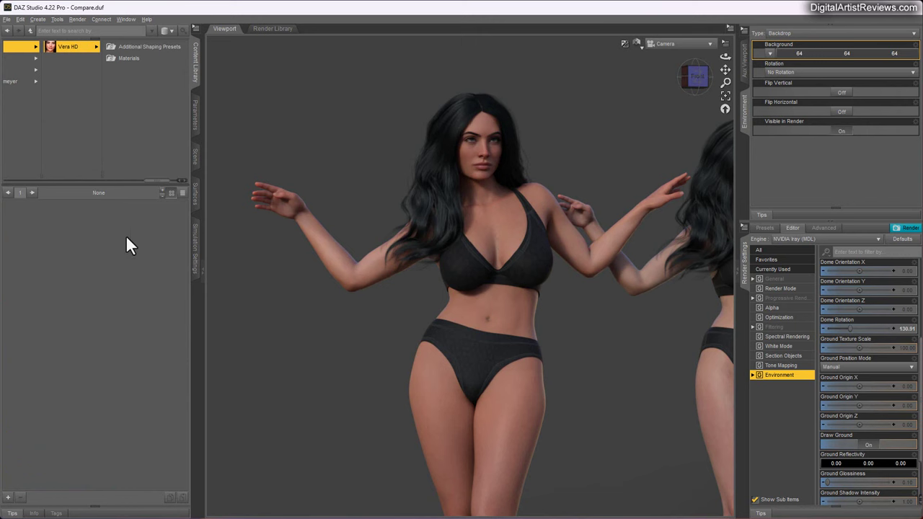
Examine the Additional Shaping Presets supplied with the Vera HD character.
{"action": "mouse_move", "coordinate": [152, 181]}
{"action": "left_mouse_down"}
{"action": "mouse_move", "coordinate": [119, 183]}
{"action": "mouse_move", "coordinate": [135, 183]}
{"action": "left_mouse_up"}
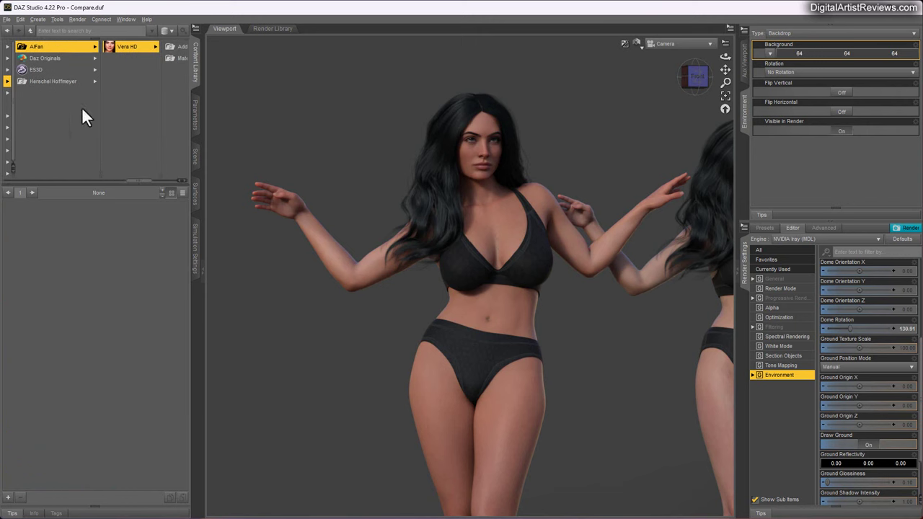
{"action": "left_click", "coordinate": [41, 58]}
{"action": "left_click", "coordinate": [36, 45]}
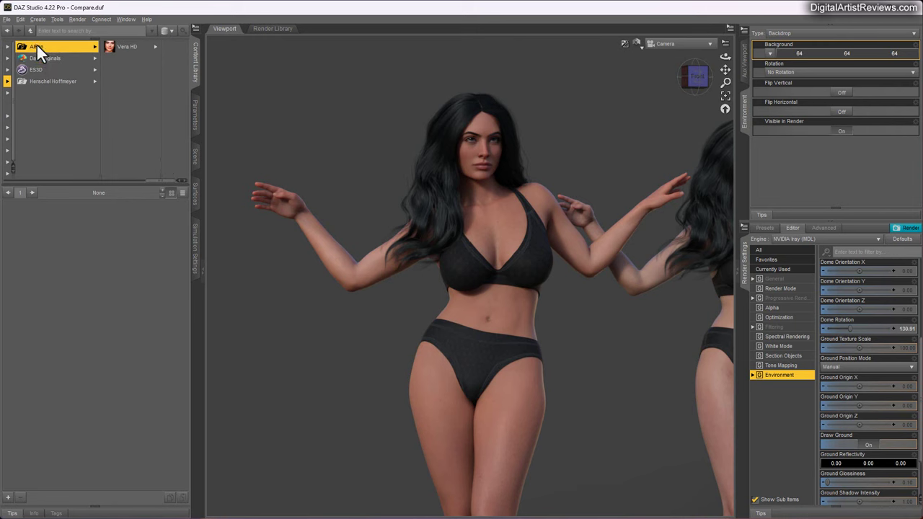
{"action": "left_click", "coordinate": [117, 47]}
{"action": "left_click", "coordinate": [109, 46]}
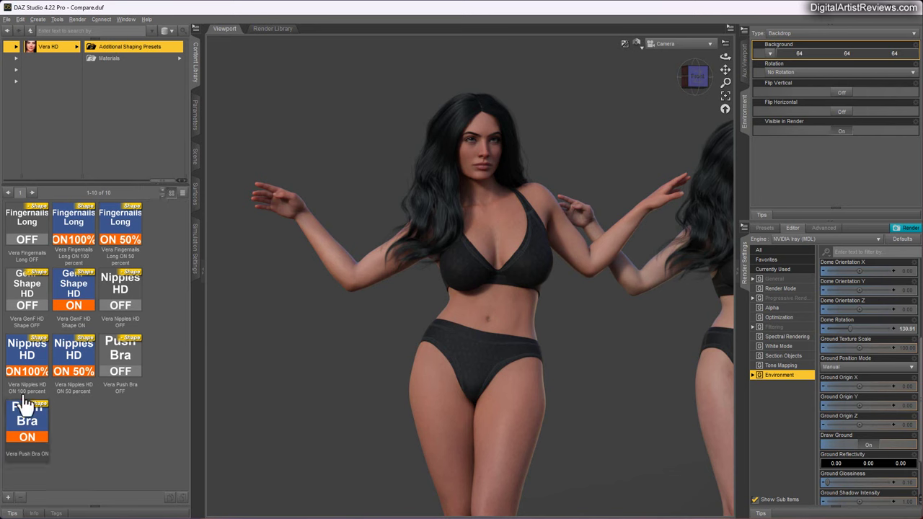
Open the Makeup folder in Vera HD's Materials and preview the Vera Spoiled Makeup presets.
{"action": "left_click", "coordinate": [108, 58]}
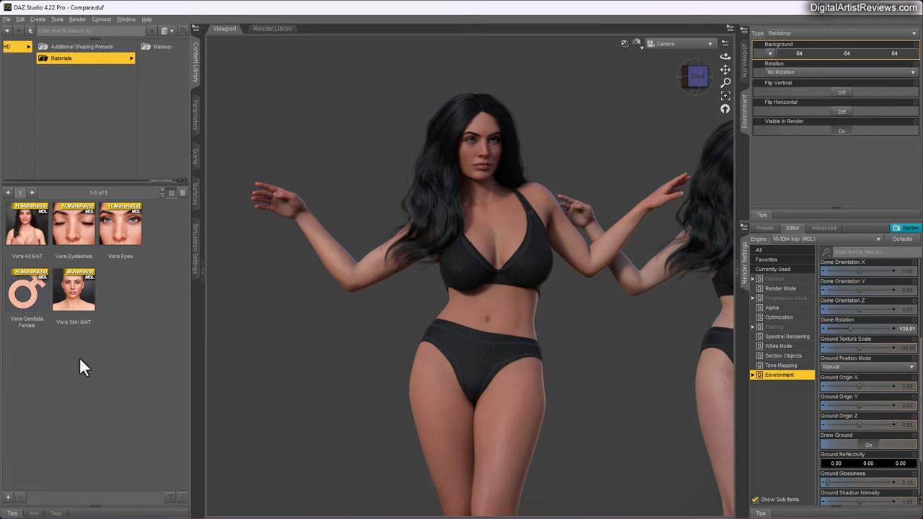
{"action": "left_click", "coordinate": [162, 47]}
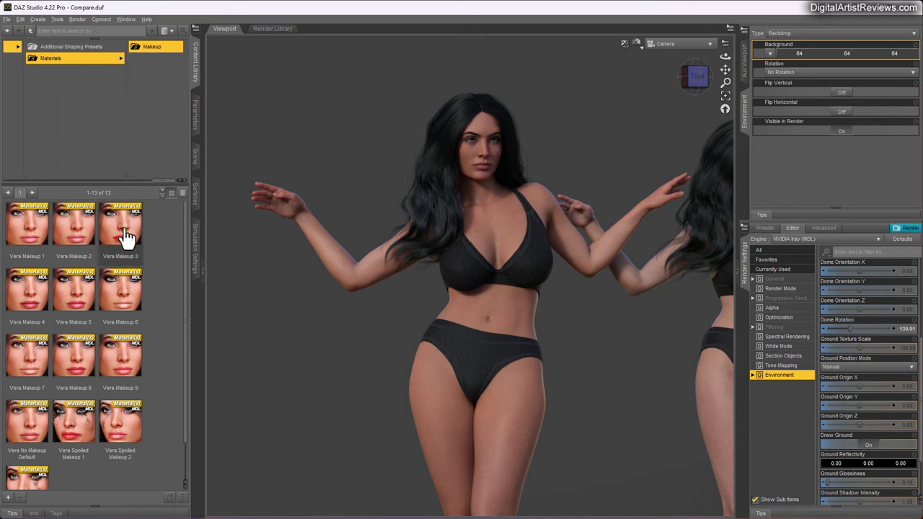
{"action": "scroll", "coordinate": [147, 355], "scroll_direction": "down", "scroll_amount": 1}
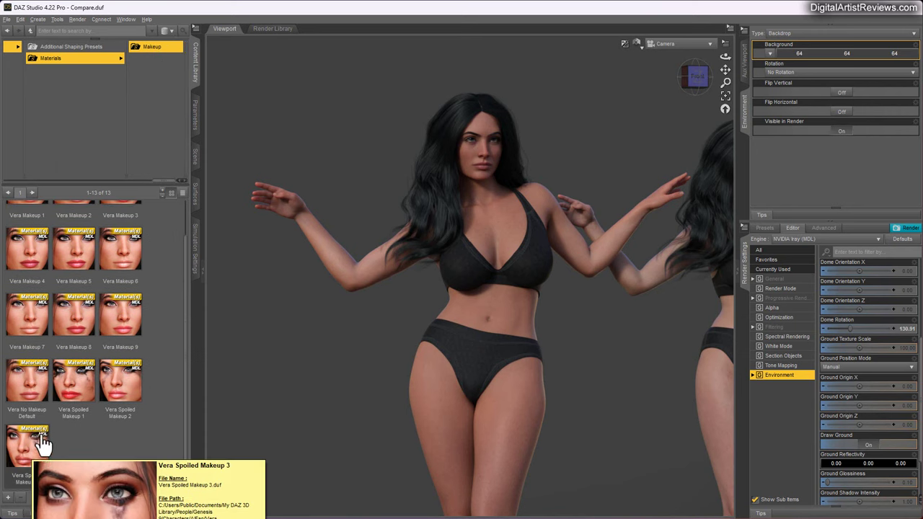
{"action": "mouse_move", "coordinate": [78, 392]}
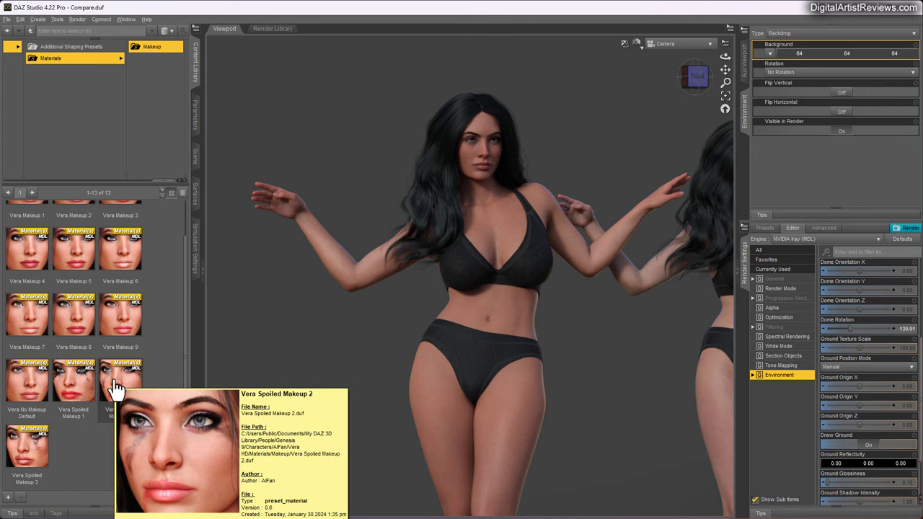
{"action": "mouse_move", "coordinate": [119, 390]}
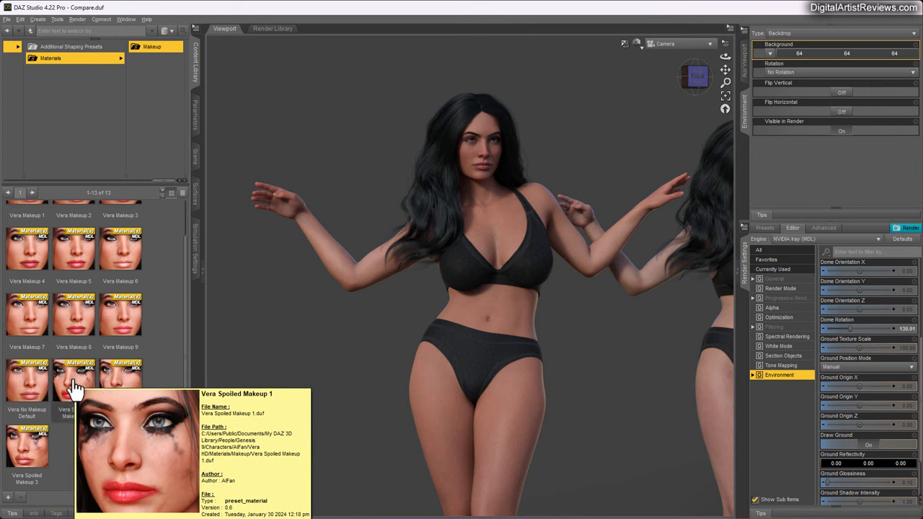
Apply the Vera Spoiled Makeup 1 material preset to the AlFan Vera HD figure.
{"action": "left_click", "coordinate": [197, 157]}
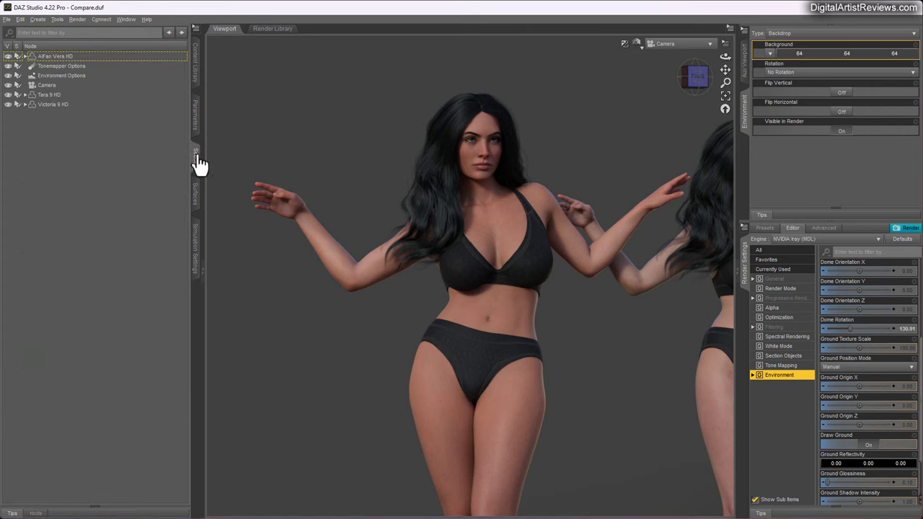
{"action": "left_click", "coordinate": [49, 59]}
{"action": "left_click", "coordinate": [200, 75]}
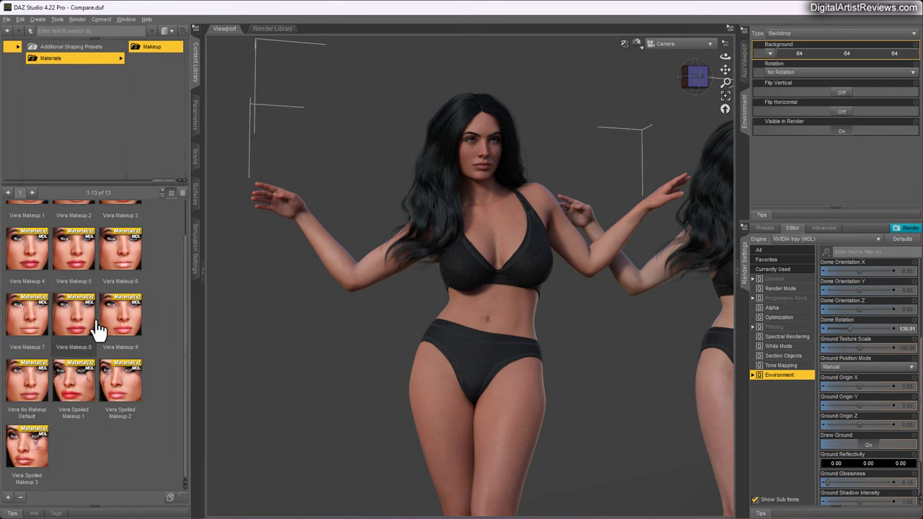
{"action": "left_click", "coordinate": [76, 396]}
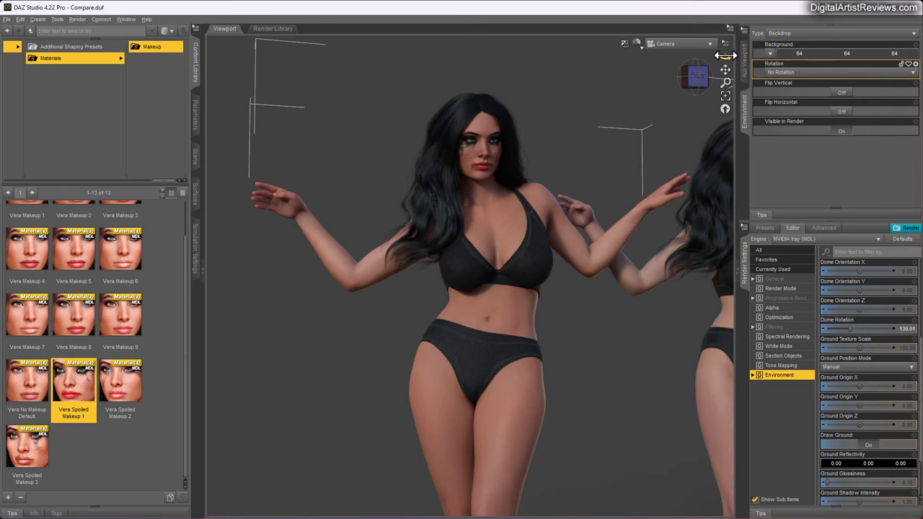
Try the Vera Spoiled Makeup 2 preset on Vera's face and replace it with the Vera Makeup 8 preset.
{"action": "left_click_drag", "start_coordinate": [725, 55], "coordinate": [726, 85]}
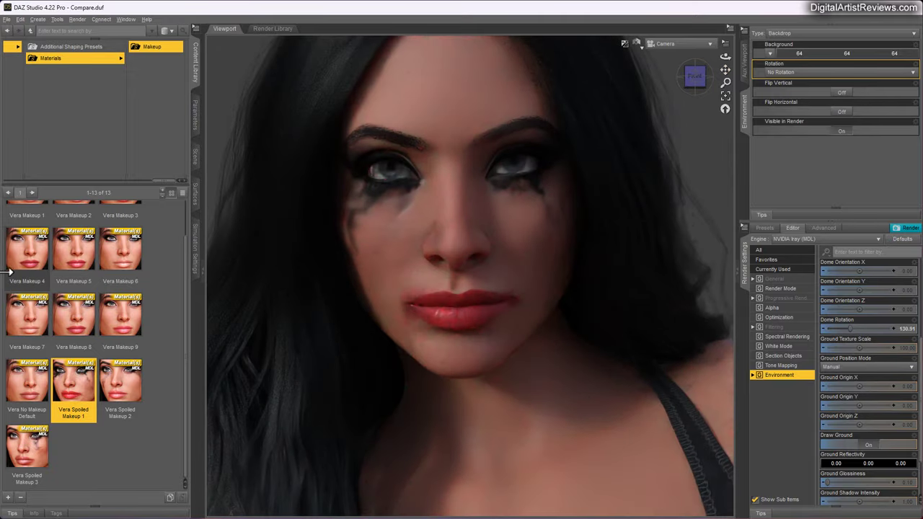
{"action": "mouse_move", "coordinate": [51, 273]}
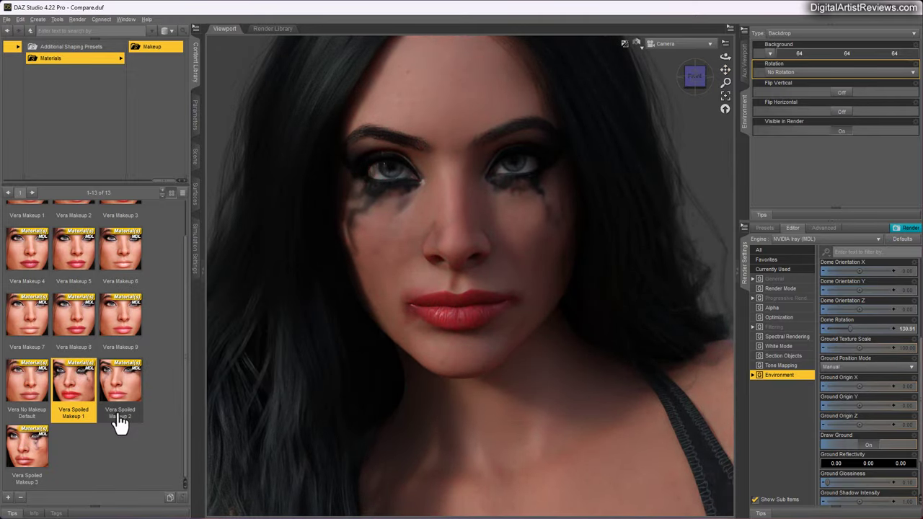
{"action": "double_click", "coordinate": [122, 386]}
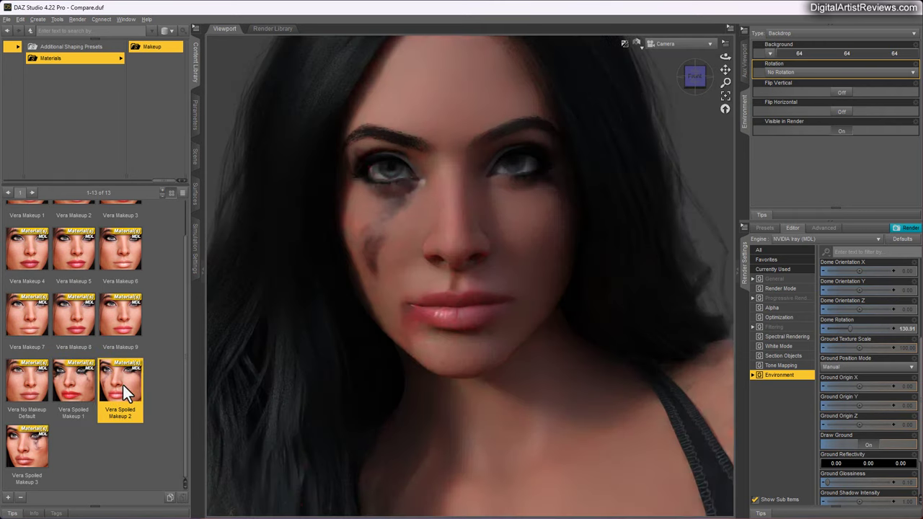
{"action": "double_click", "coordinate": [75, 317]}
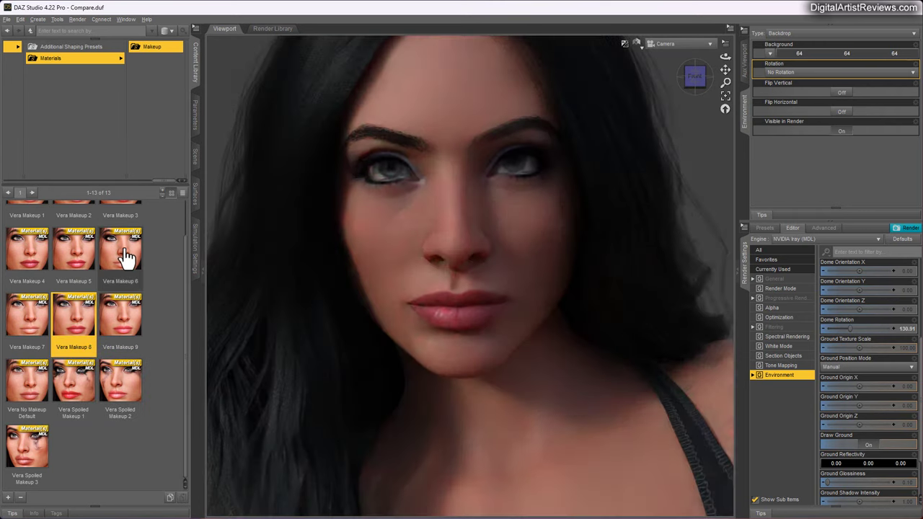
{"action": "mouse_move", "coordinate": [126, 258]}
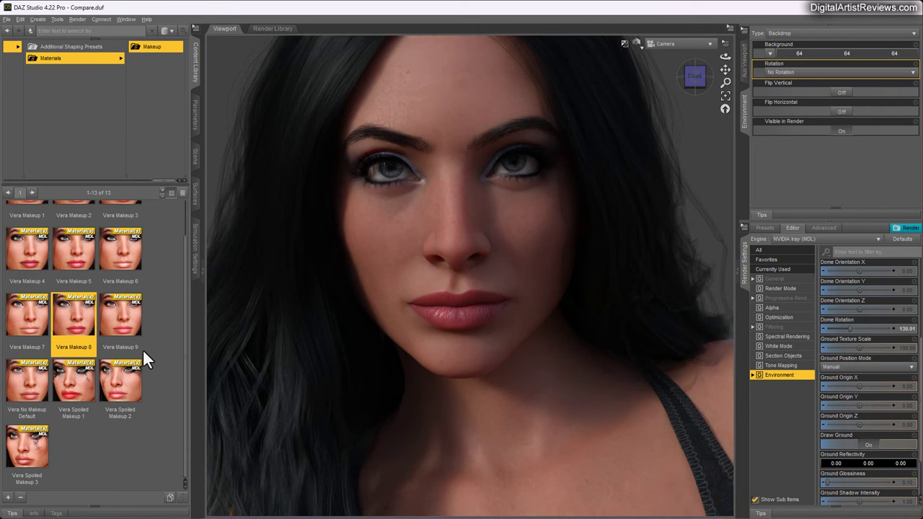
Examine the middle figure's skin detail up close on the face, torso, thighs, knees and feet for comparison with Vera.
{"action": "mouse_move", "coordinate": [730, 88]}
{"action": "left_mouse_down"}
{"action": "mouse_move", "coordinate": [702, 40]}
{"action": "mouse_move", "coordinate": [657, 20]}
{"action": "mouse_move", "coordinate": [729, 88]}
{"action": "mouse_move", "coordinate": [726, 71]}
{"action": "left_mouse_up"}
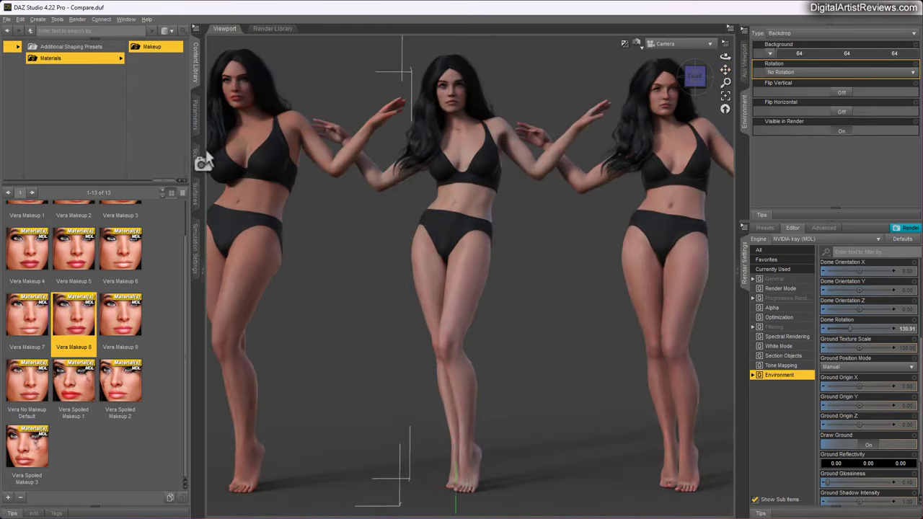
{"action": "left_click", "coordinate": [195, 156]}
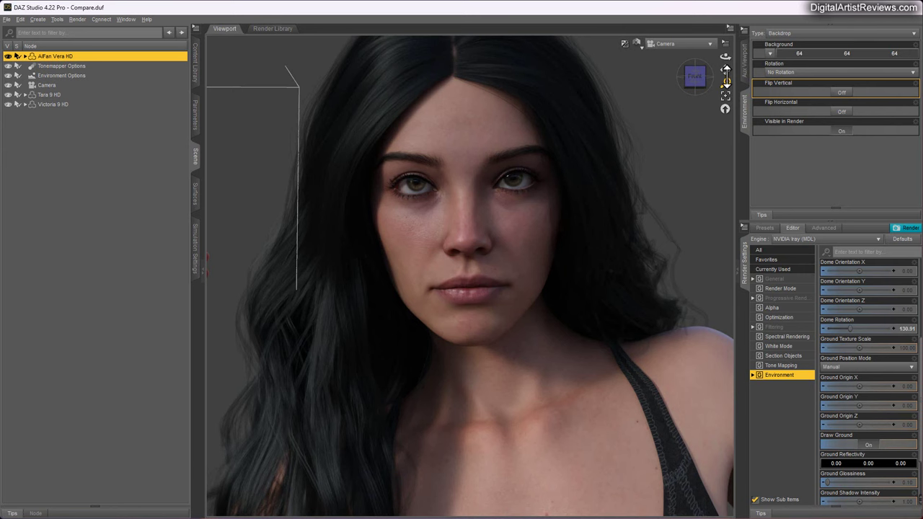
{"action": "left_click_drag", "start_coordinate": [725, 69], "coordinate": [725, 15]}
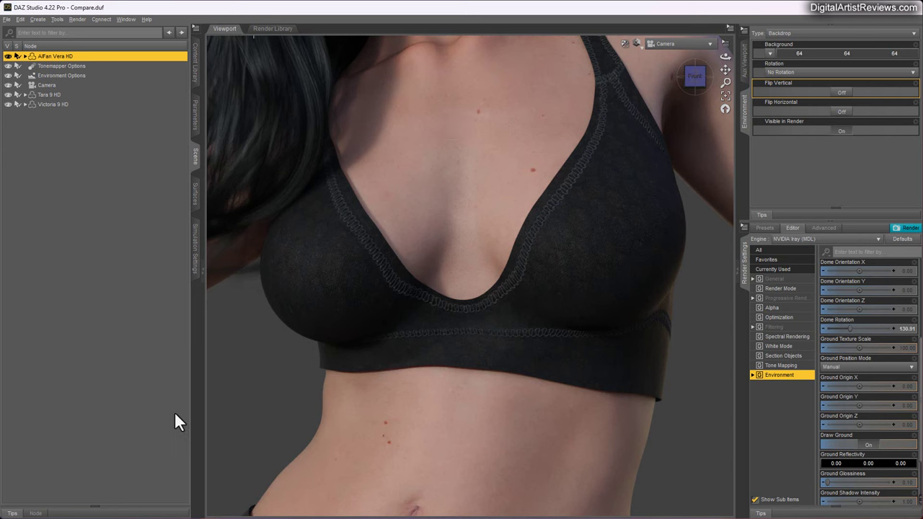
{"action": "mouse_move", "coordinate": [726, 69]}
{"action": "left_mouse_down"}
{"action": "mouse_move", "coordinate": [726, 14]}
{"action": "mouse_move", "coordinate": [723, 58]}
{"action": "left_mouse_up"}
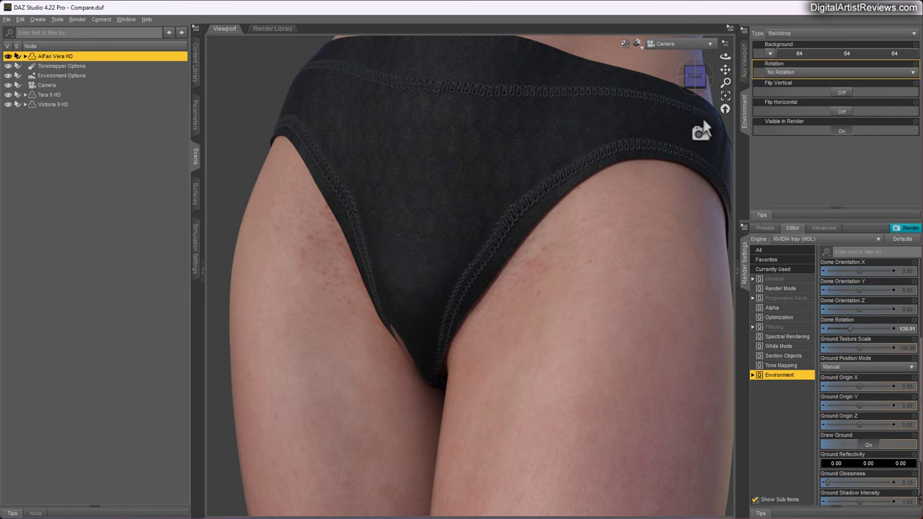
{"action": "left_click_drag", "start_coordinate": [726, 70], "coordinate": [726, 53]}
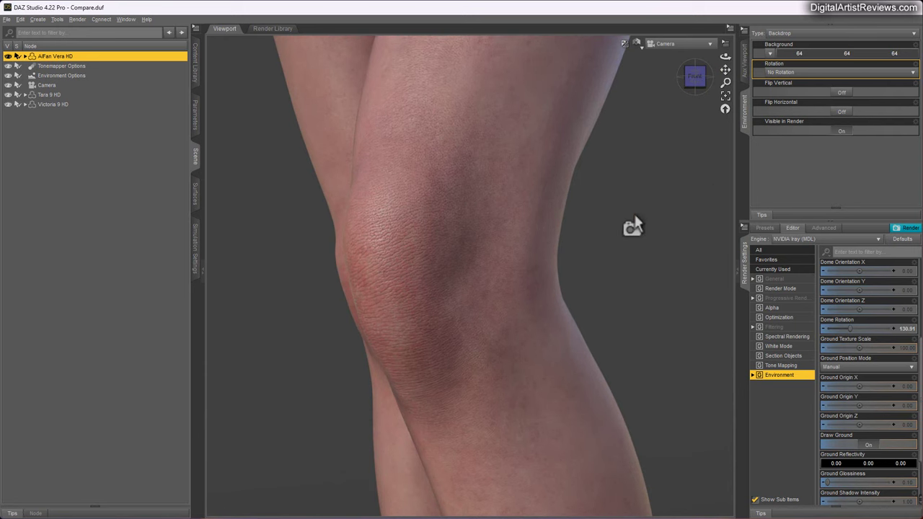
{"action": "left_click_drag", "start_coordinate": [725, 70], "coordinate": [720, 51]}
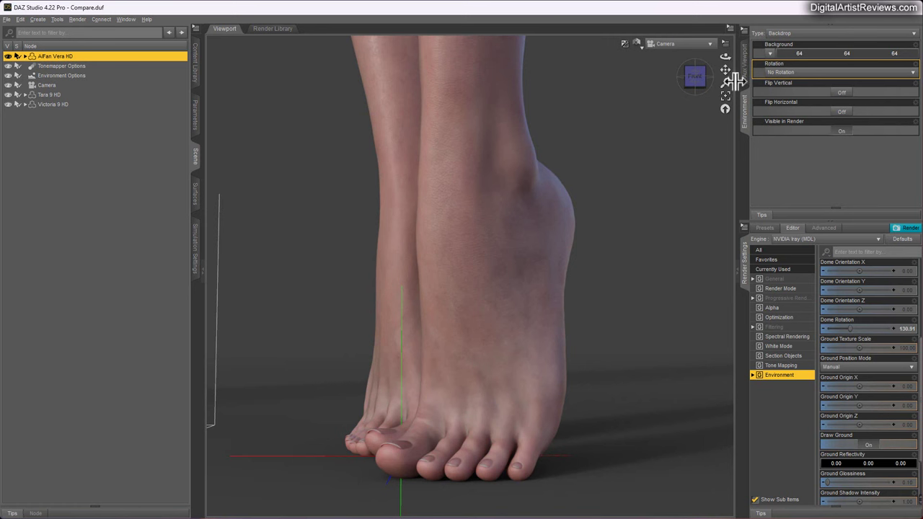
{"action": "left_click_drag", "start_coordinate": [725, 82], "coordinate": [779, 258]}
{"action": "left_click_drag", "start_coordinate": [726, 83], "coordinate": [705, 34]}
Select Tara 9 HD in the scene and open that character's Materials folder under Characters, Daz Originals in the content library.
{"action": "left_click", "coordinate": [36, 93]}
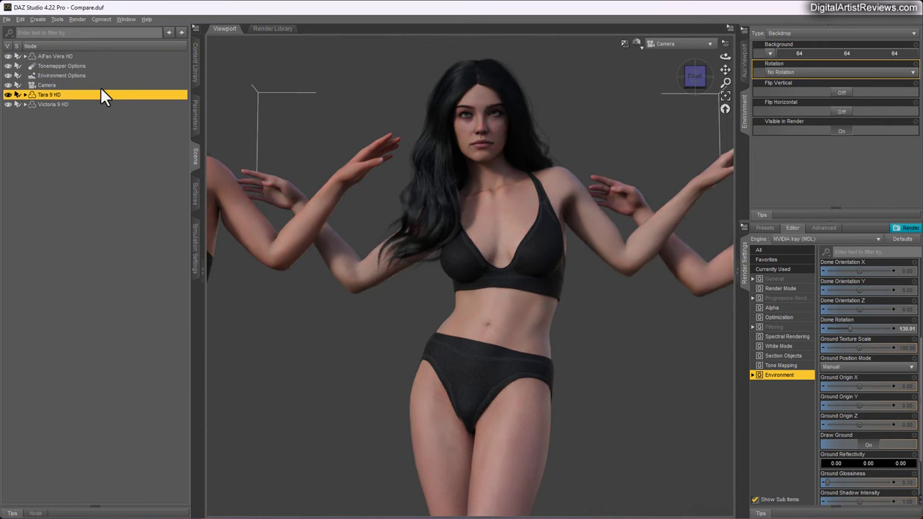
{"action": "left_click", "coordinate": [196, 72]}
{"action": "left_click_drag", "start_coordinate": [124, 184], "coordinate": [94, 185]}
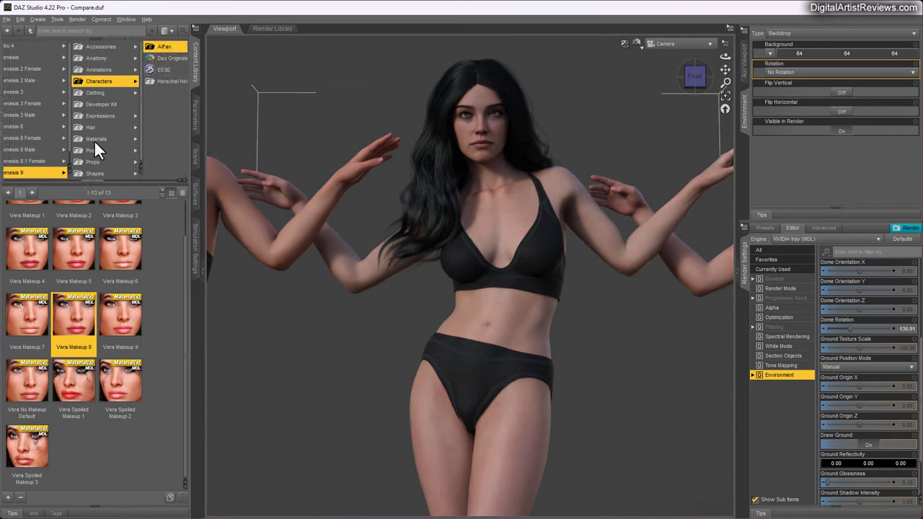
{"action": "left_click", "coordinate": [162, 58]}
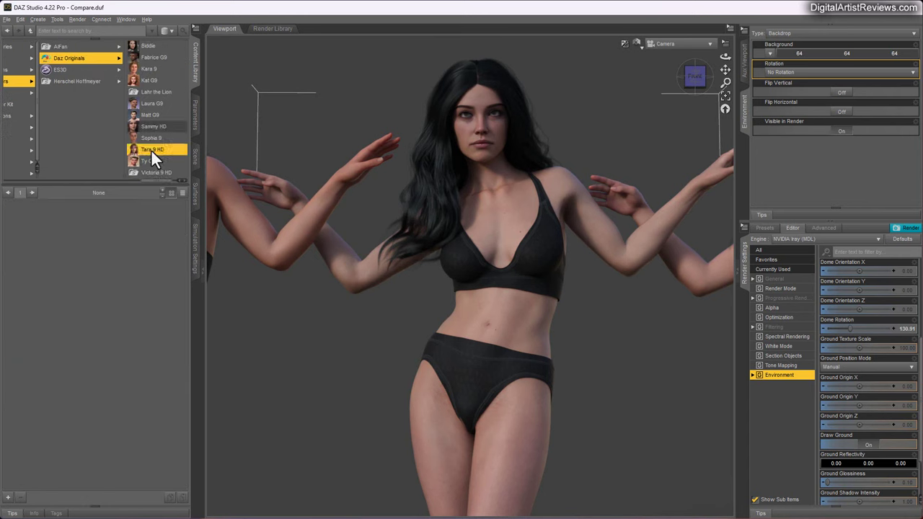
{"action": "left_click", "coordinate": [150, 149]}
{"action": "left_click", "coordinate": [108, 49]}
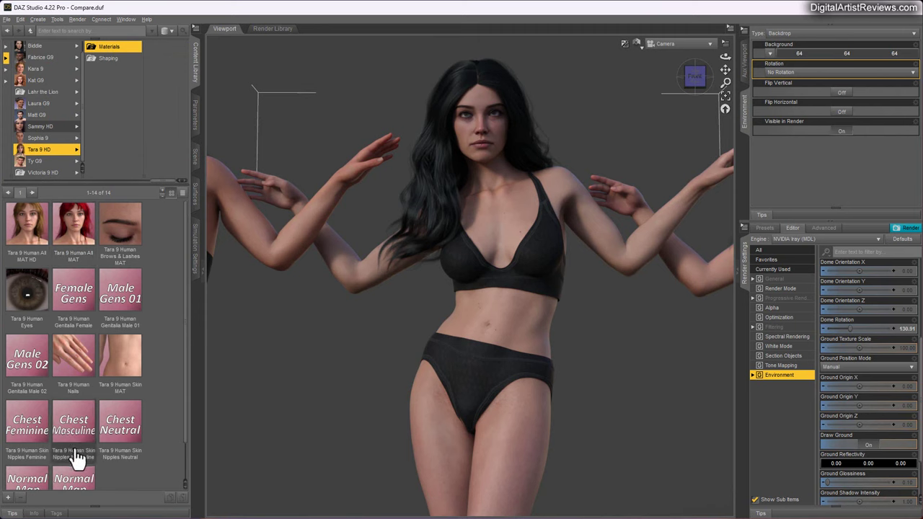
Examine the Shaping and Materials presets supplied with the Tara 9 HD character.
{"action": "left_click", "coordinate": [108, 58]}
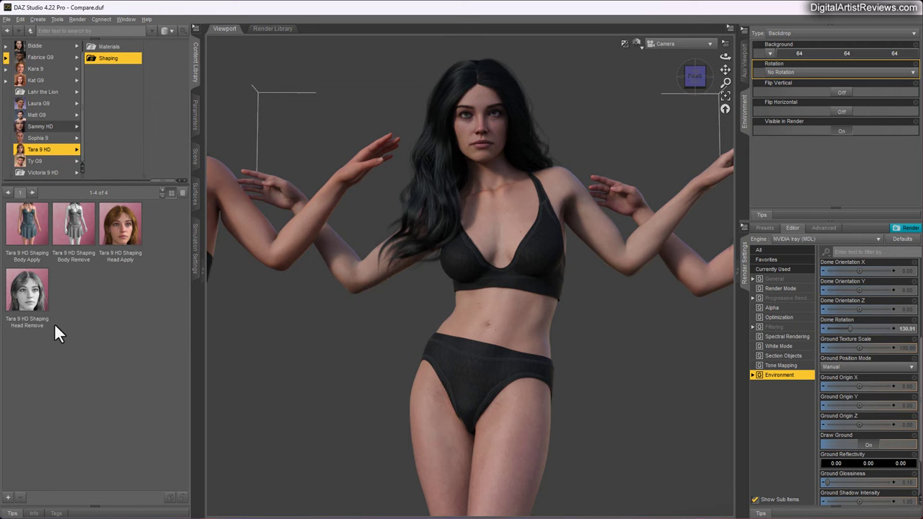
{"action": "left_click", "coordinate": [108, 47]}
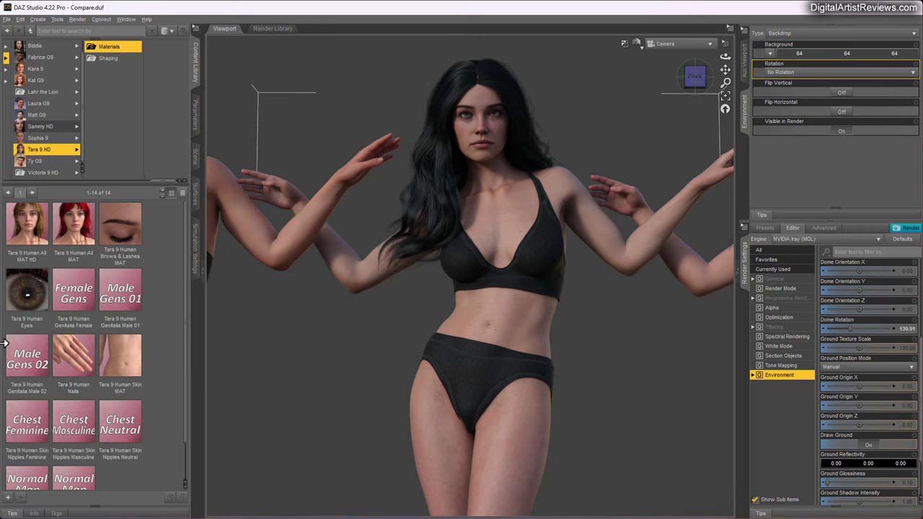
{"action": "scroll", "coordinate": [144, 383], "scroll_direction": "down", "scroll_amount": 1}
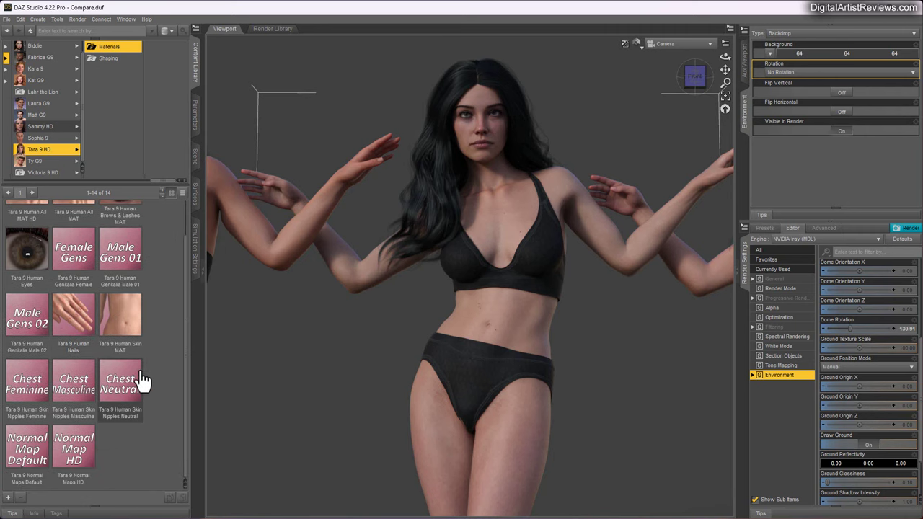
{"action": "scroll", "coordinate": [144, 383], "scroll_direction": "up", "scroll_amount": 1}
{"action": "left_click_drag", "start_coordinate": [161, 184], "coordinate": [137, 184]}
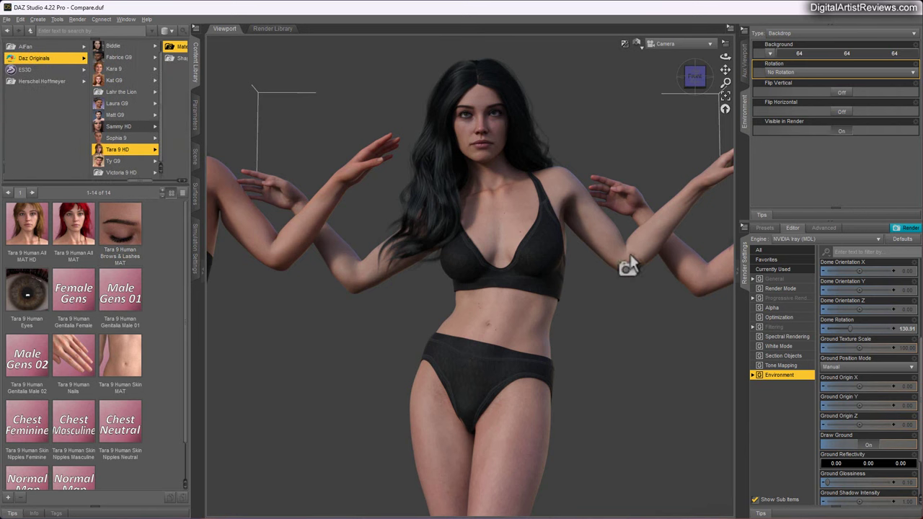
Examine the skin detail of the figure beside the middle one up close on the face, chest, hips, knees and feet.
{"action": "left_click_drag", "start_coordinate": [725, 70], "coordinate": [394, 70]}
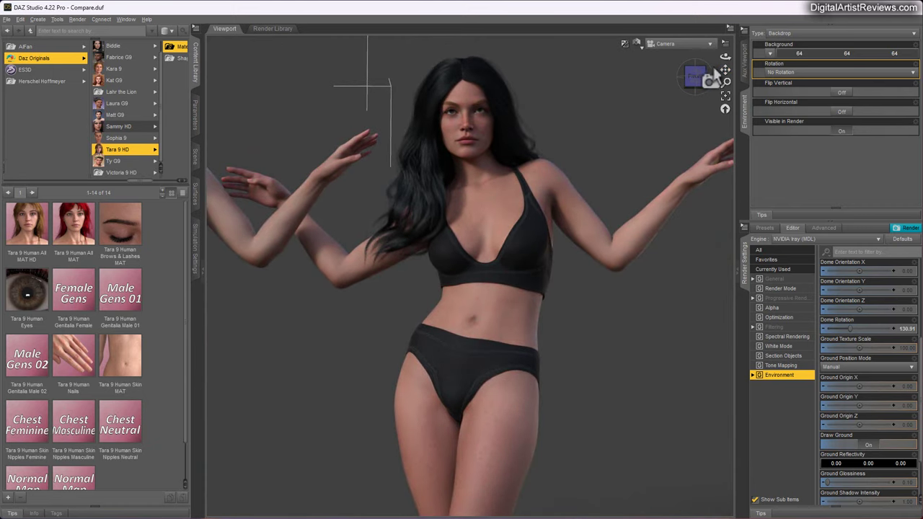
{"action": "left_click_drag", "start_coordinate": [726, 83], "coordinate": [726, 148]}
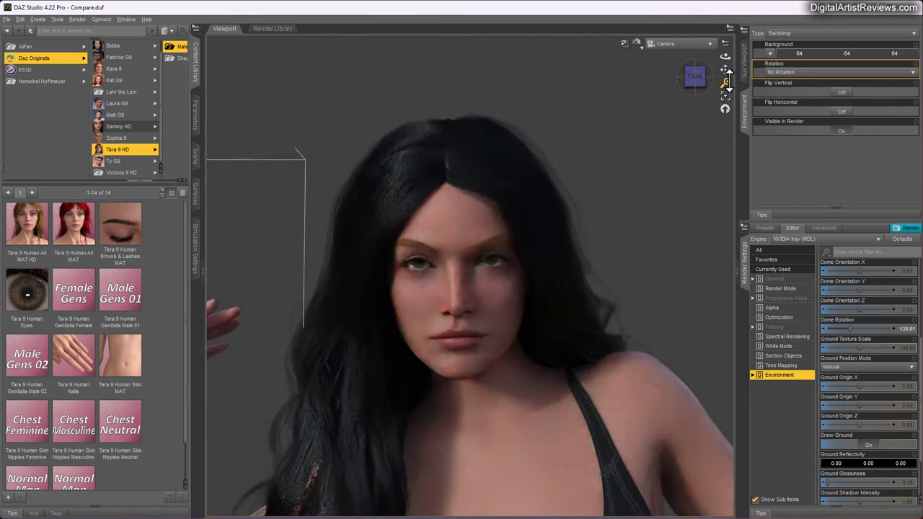
{"action": "left_click_drag", "start_coordinate": [726, 83], "coordinate": [726, 47]}
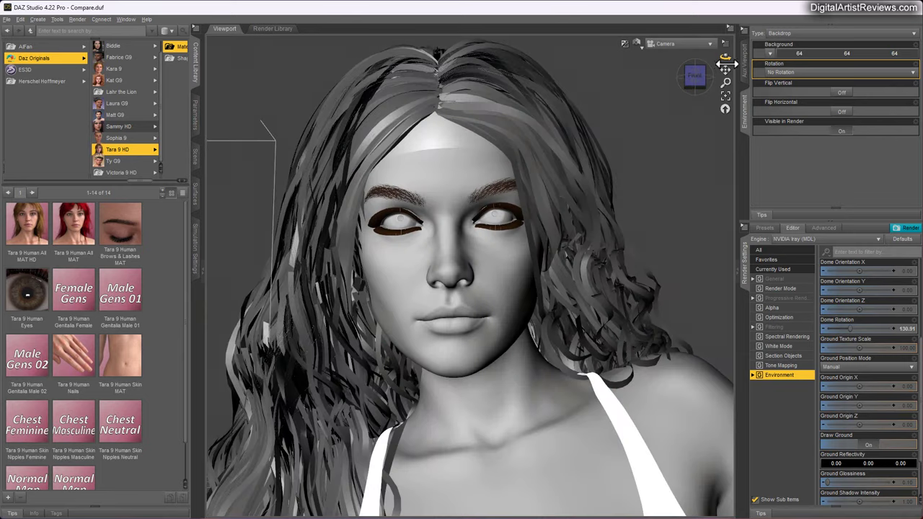
{"action": "mouse_move", "coordinate": [56, 214]}
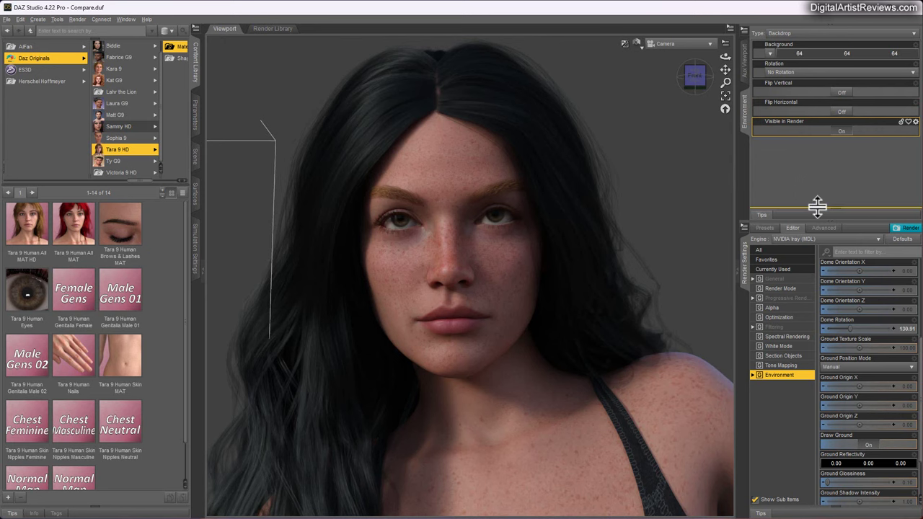
{"action": "left_click_drag", "start_coordinate": [725, 69], "coordinate": [690, 143]}
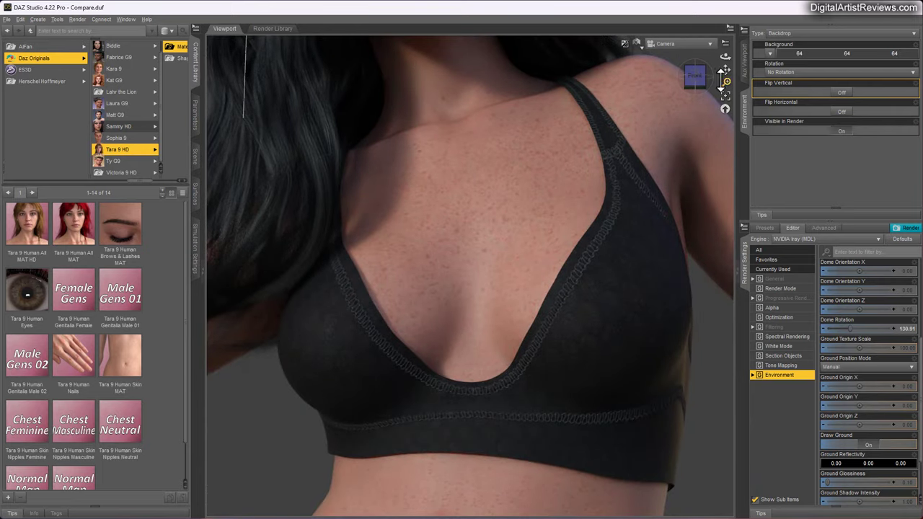
{"action": "left_click_drag", "start_coordinate": [725, 69], "coordinate": [742, 194]}
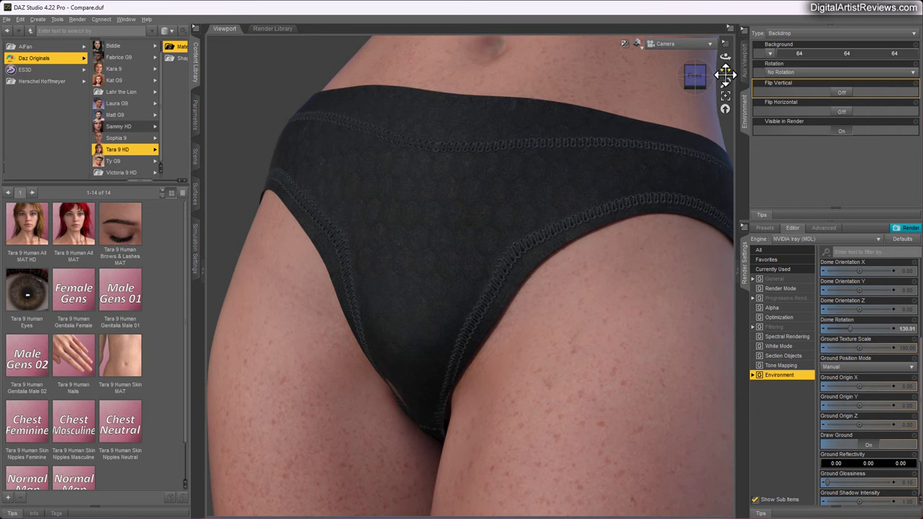
{"action": "left_click_drag", "start_coordinate": [725, 70], "coordinate": [699, 169]}
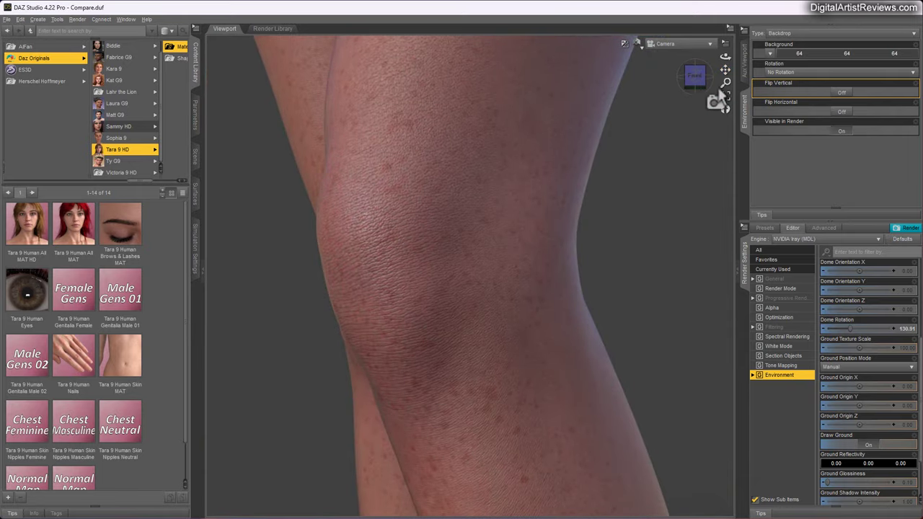
{"action": "left_click_drag", "start_coordinate": [726, 70], "coordinate": [725, 101]}
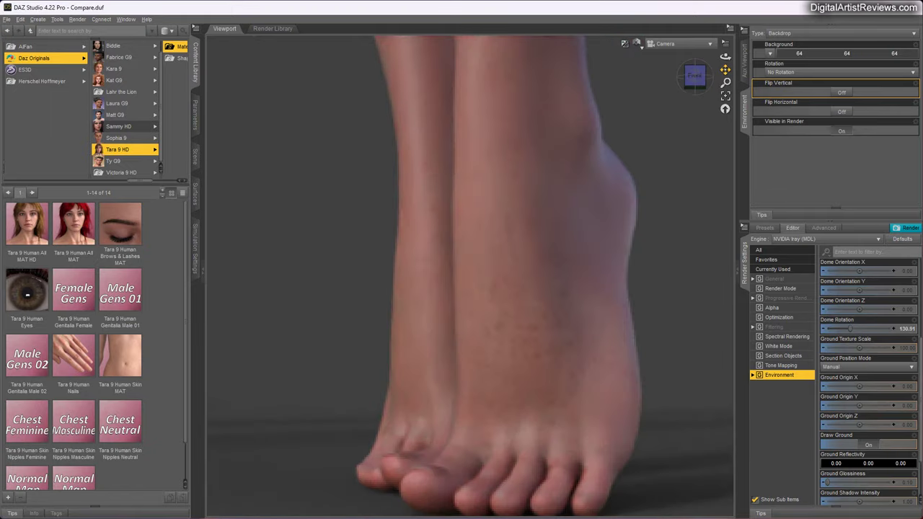
{"action": "left_click_drag", "start_coordinate": [726, 57], "coordinate": [725, 81]}
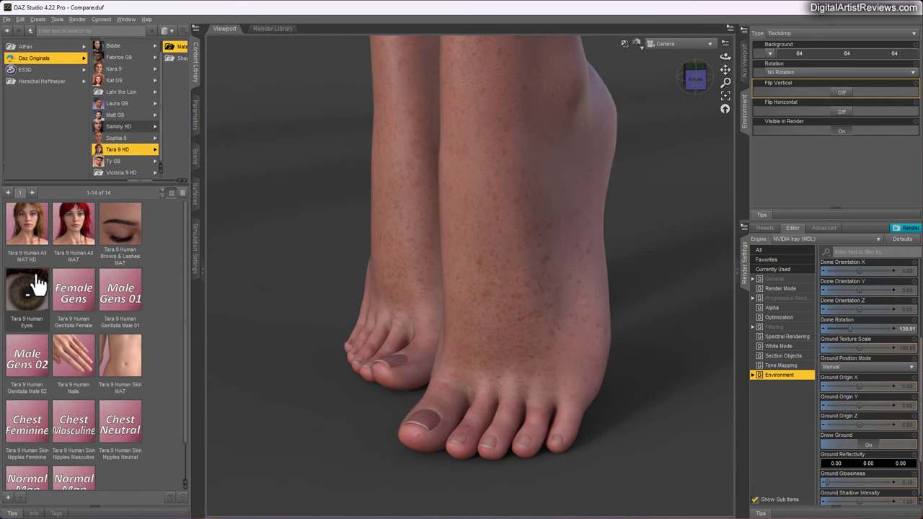
{"action": "left_click_drag", "start_coordinate": [38, 286], "coordinate": [453, 391]}
{"action": "left_click_drag", "start_coordinate": [469, 168], "coordinate": [525, 295]}
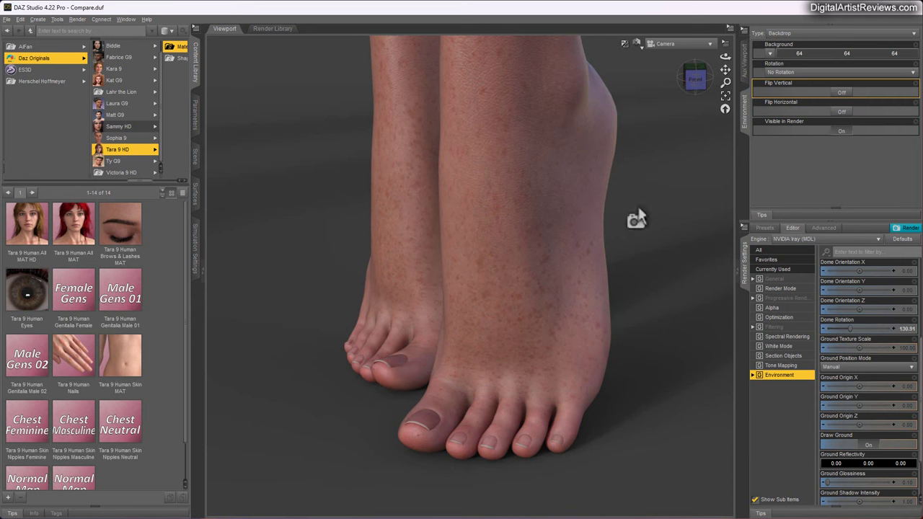
Light the figures' backs by setting the environment's Dome Rotation to 253.64 in the render settings.
{"action": "left_click_drag", "start_coordinate": [726, 83], "coordinate": [726, 155]}
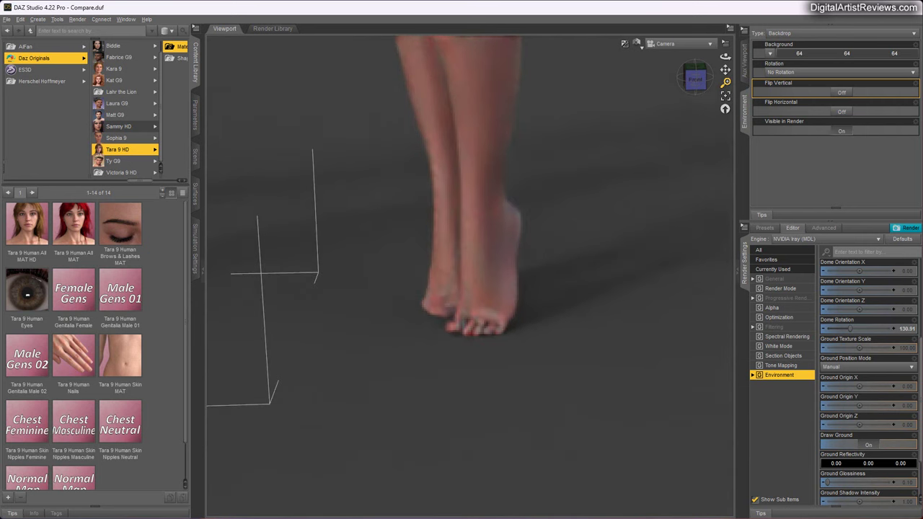
{"action": "left_click_drag", "start_coordinate": [726, 56], "coordinate": [613, 56]}
{"action": "left_click_drag", "start_coordinate": [725, 70], "coordinate": [725, 501]}
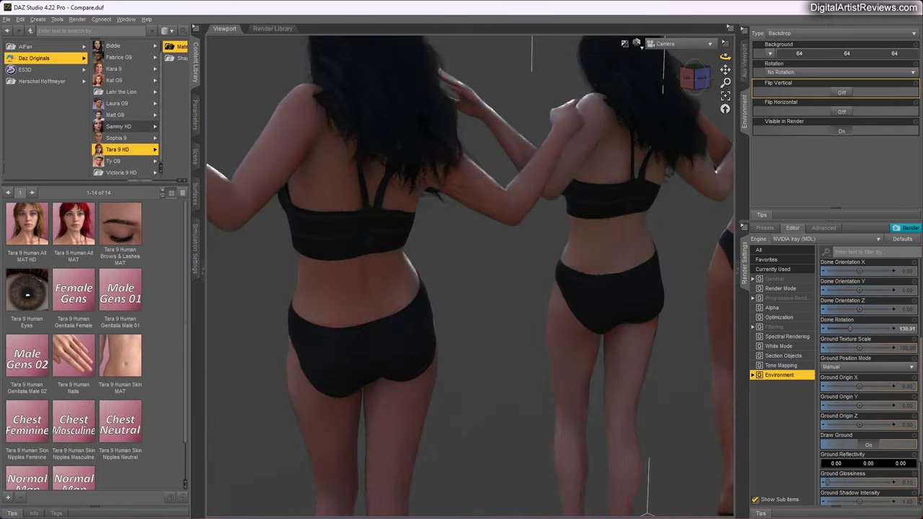
{"action": "left_click_drag", "start_coordinate": [726, 57], "coordinate": [691, 56]}
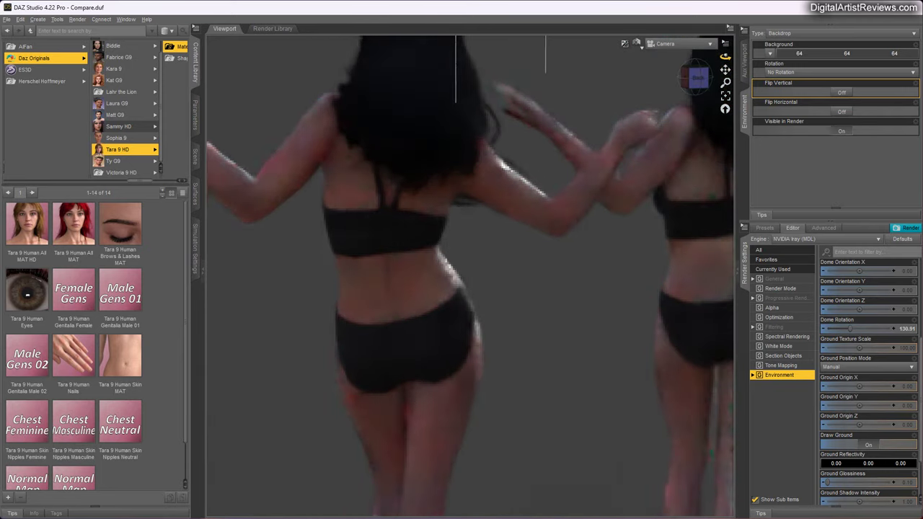
{"action": "scroll", "coordinate": [863, 396], "scroll_direction": "down", "scroll_amount": 1}
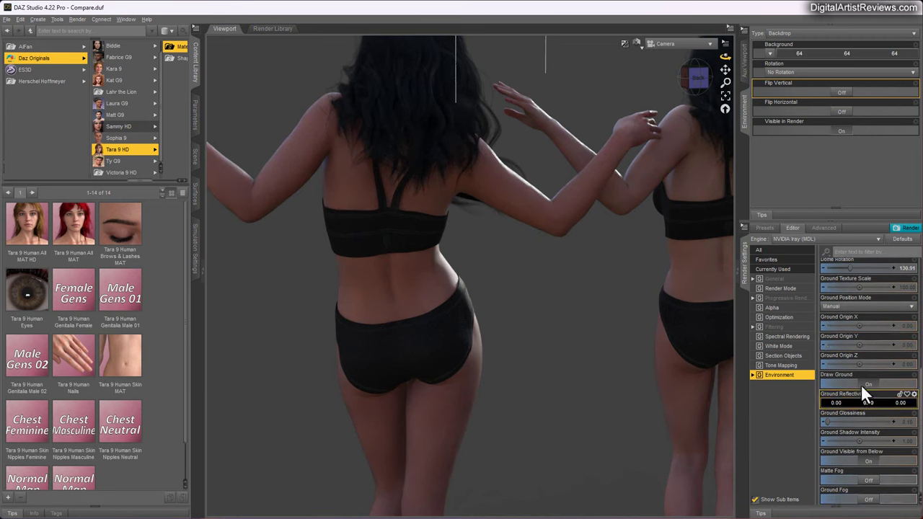
{"action": "scroll", "coordinate": [861, 384], "scroll_direction": "up", "scroll_amount": 5}
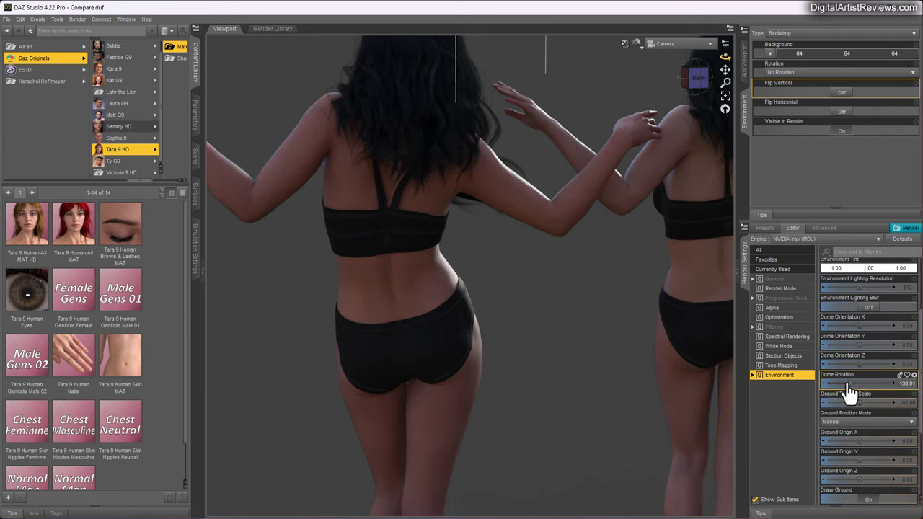
{"action": "left_click_drag", "start_coordinate": [850, 383], "coordinate": [874, 380]}
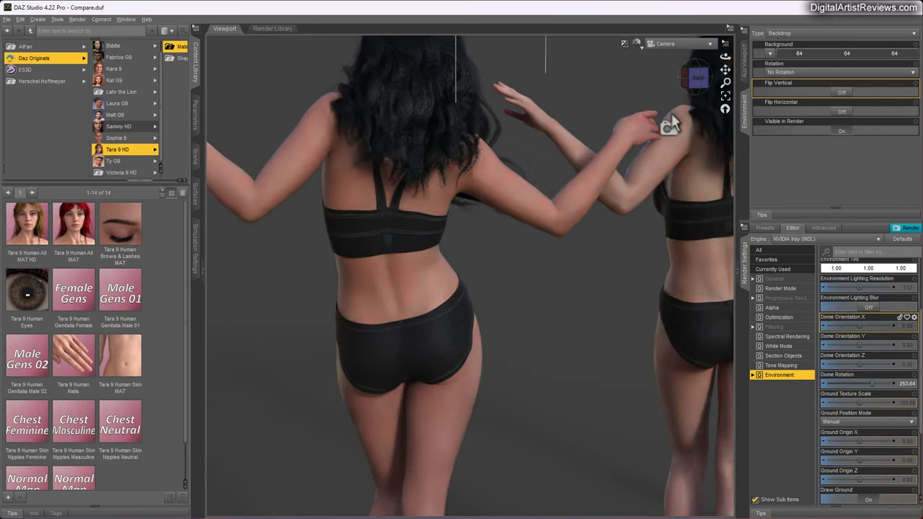
Examine the skin detail on the figures' backs, waists, arms, hands and legs up close from behind.
{"action": "left_click_drag", "start_coordinate": [726, 80], "coordinate": [726, 40]}
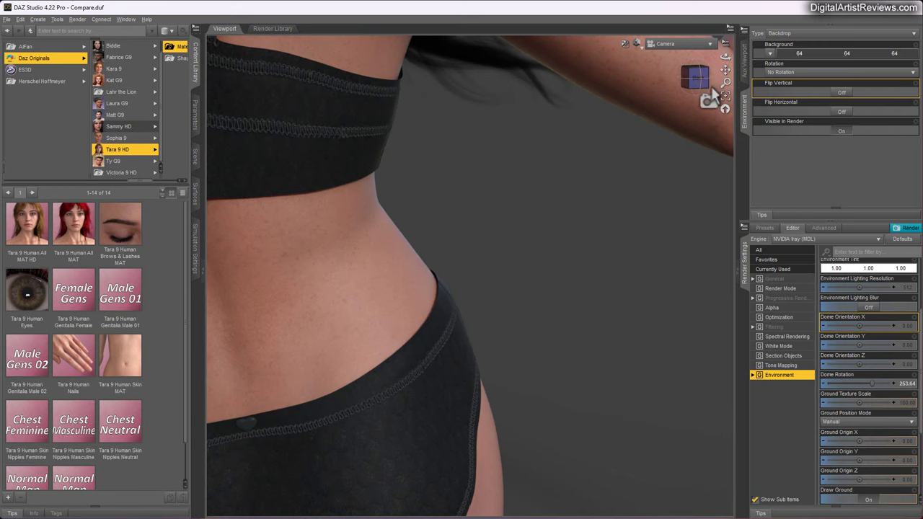
{"action": "mouse_move", "coordinate": [726, 70]}
{"action": "left_mouse_down"}
{"action": "mouse_move", "coordinate": [726, 57]}
{"action": "mouse_move", "coordinate": [725, 69]}
{"action": "left_mouse_up"}
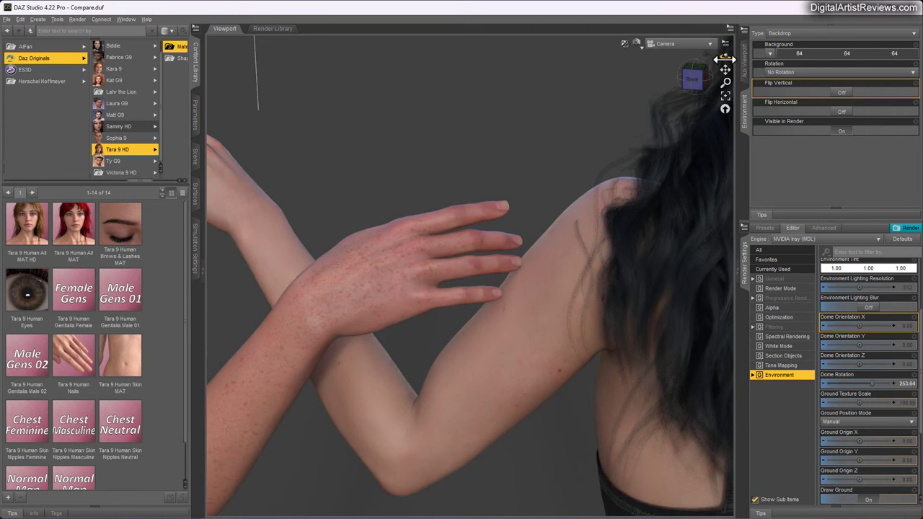
{"action": "left_click_drag", "start_coordinate": [723, 57], "coordinate": [726, 75]}
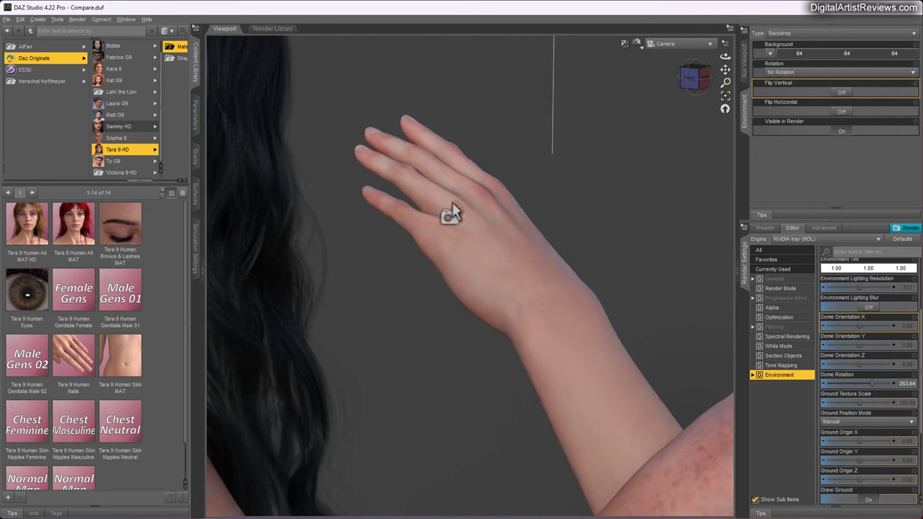
{"action": "left_click_drag", "start_coordinate": [726, 69], "coordinate": [667, 18]}
{"action": "left_click_drag", "start_coordinate": [726, 83], "coordinate": [678, 40]}
{"action": "left_click_drag", "start_coordinate": [725, 56], "coordinate": [620, 57]}
{"action": "left_click_drag", "start_coordinate": [726, 83], "coordinate": [726, 58]}
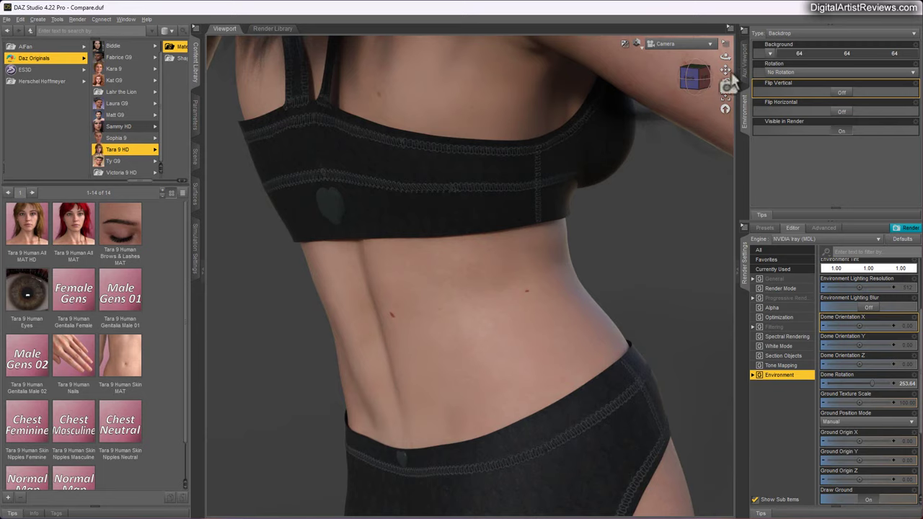
{"action": "left_click_drag", "start_coordinate": [726, 70], "coordinate": [725, 42]}
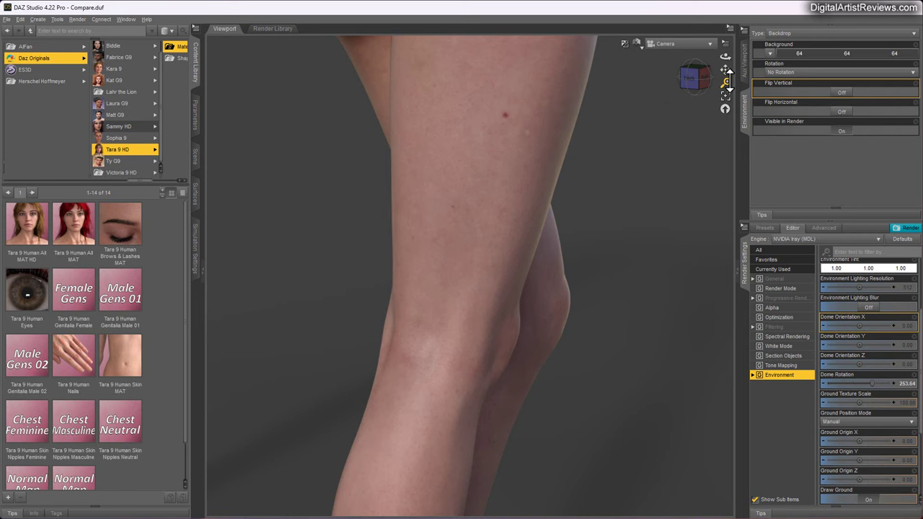
{"action": "left_click_drag", "start_coordinate": [725, 83], "coordinate": [725, 137]}
{"action": "left_click_drag", "start_coordinate": [726, 70], "coordinate": [635, 58]}
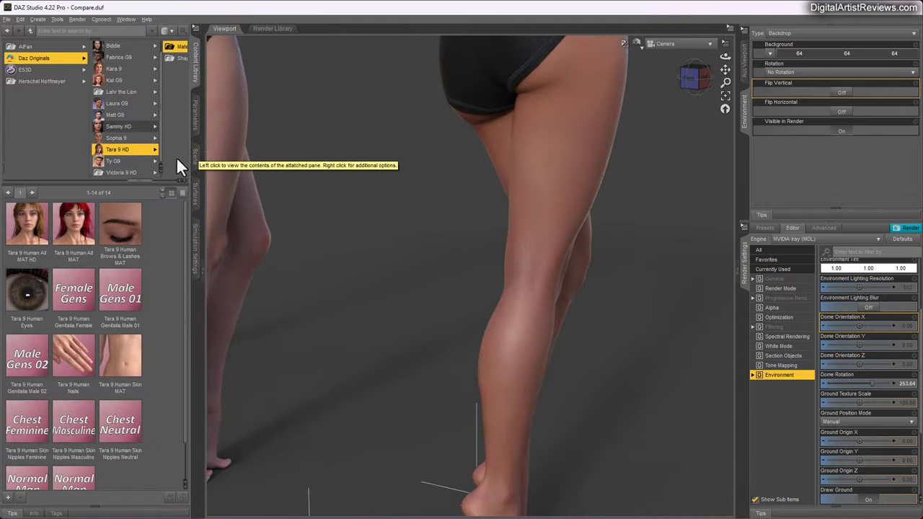
Open the Materials folder of Victoria 9 HD in the content library and compare the figures' backs up close.
{"action": "left_click", "coordinate": [116, 172]}
{"action": "left_click", "coordinate": [145, 46]}
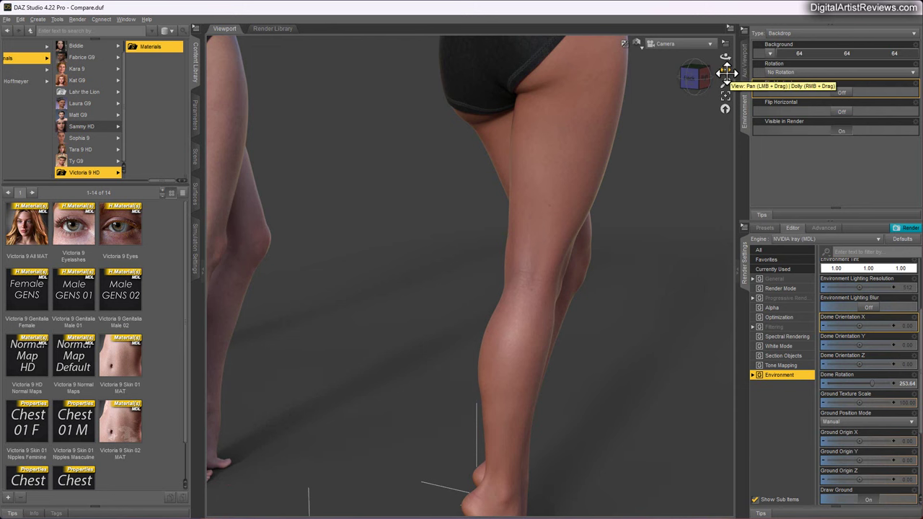
{"action": "left_click_drag", "start_coordinate": [726, 70], "coordinate": [727, 390]}
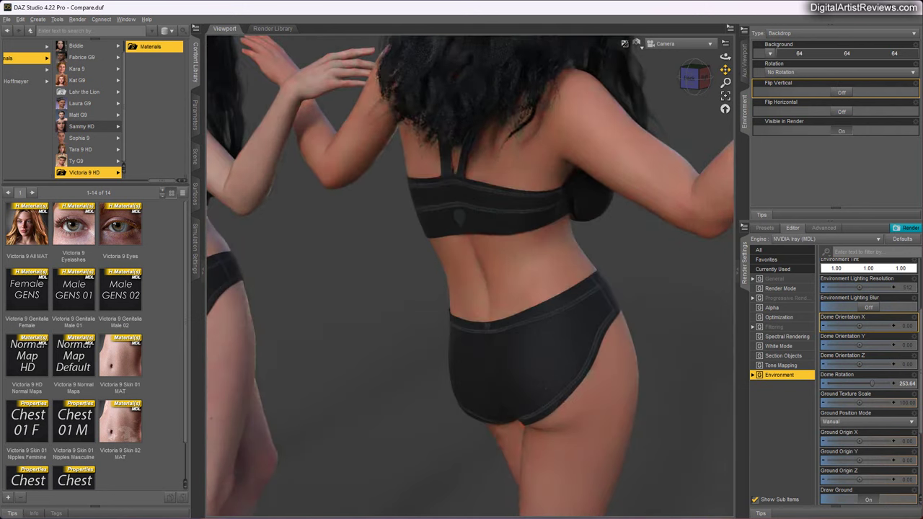
{"action": "mouse_move", "coordinate": [730, 94]}
{"action": "left_mouse_down"}
{"action": "mouse_move", "coordinate": [726, 80]}
{"action": "mouse_move", "coordinate": [710, 94]}
{"action": "left_mouse_up"}
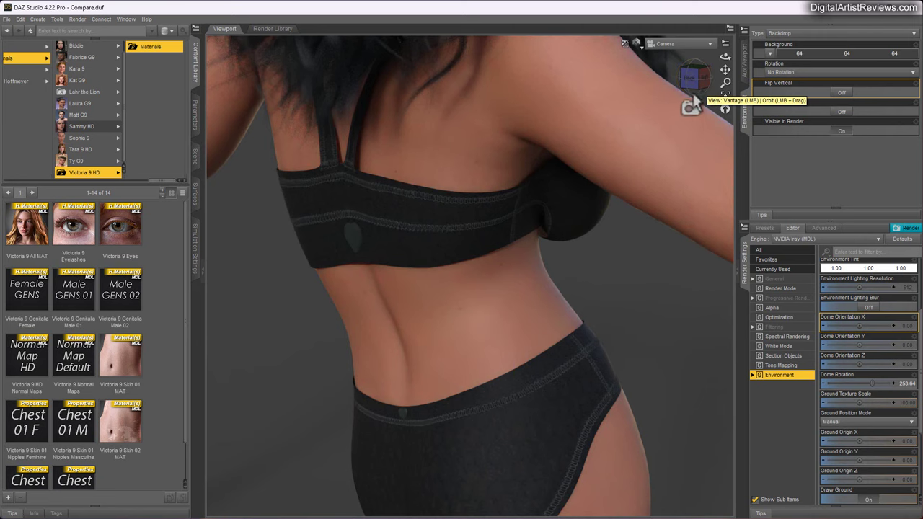
{"action": "mouse_move", "coordinate": [725, 69]}
{"action": "left_mouse_down"}
{"action": "mouse_move", "coordinate": [715, 72]}
{"action": "mouse_move", "coordinate": [725, 70]}
{"action": "left_mouse_up"}
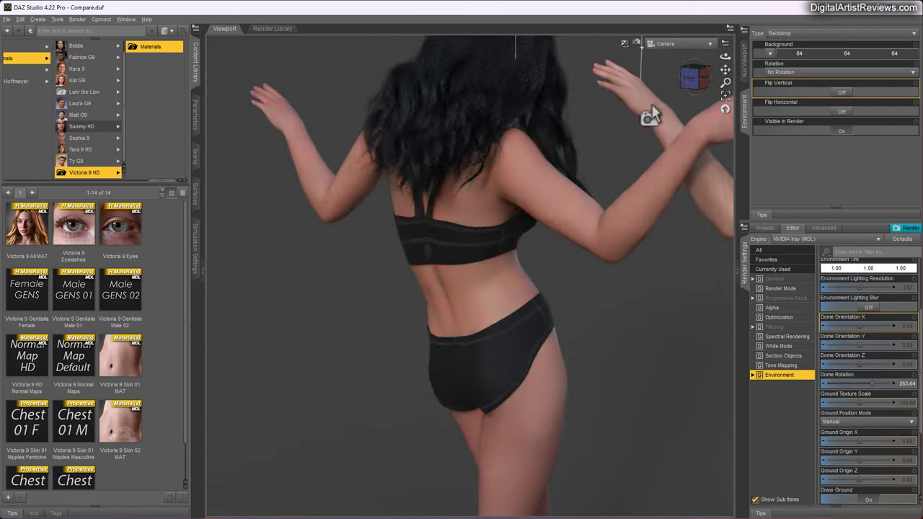
Light the figures' fronts by setting the environment's Dome Rotation to 141.82 in the render settings.
{"action": "mouse_move", "coordinate": [726, 83]}
{"action": "left_mouse_down"}
{"action": "mouse_move", "coordinate": [721, 58]}
{"action": "mouse_move", "coordinate": [732, 75]}
{"action": "left_mouse_up"}
{"action": "left_click_drag", "start_coordinate": [869, 384], "coordinate": [852, 383]}
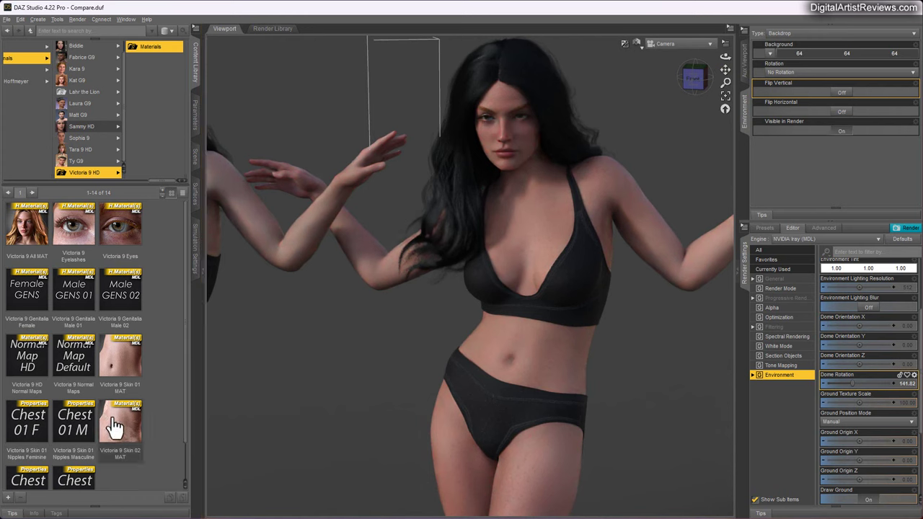
Try the Victoria 9 Skin 02 MAT preset on Victoria 9 HD and undo it.
{"action": "left_click", "coordinate": [195, 158]}
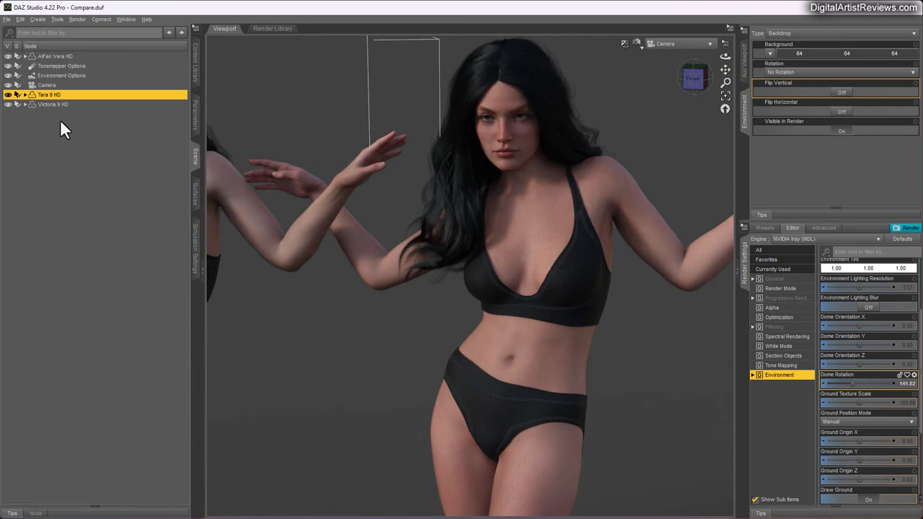
{"action": "left_click", "coordinate": [45, 104]}
{"action": "left_click", "coordinate": [196, 68]}
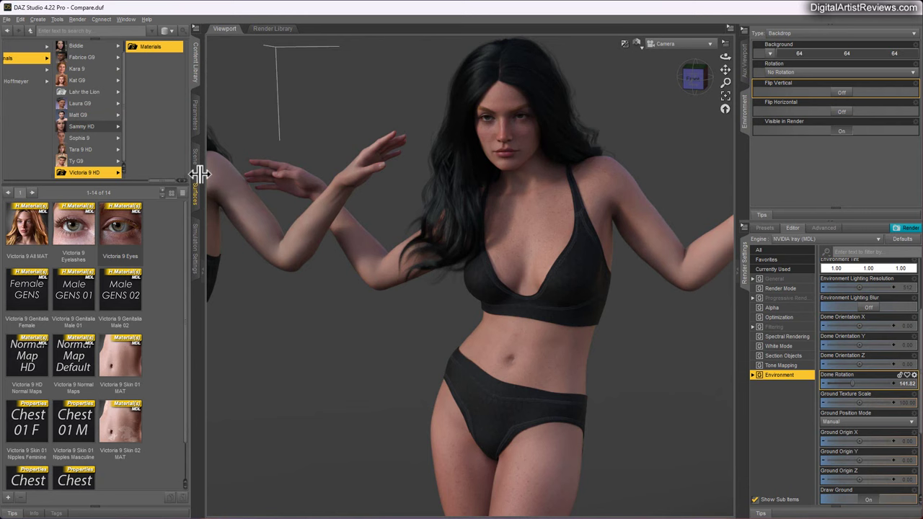
{"action": "double_click", "coordinate": [121, 433]}
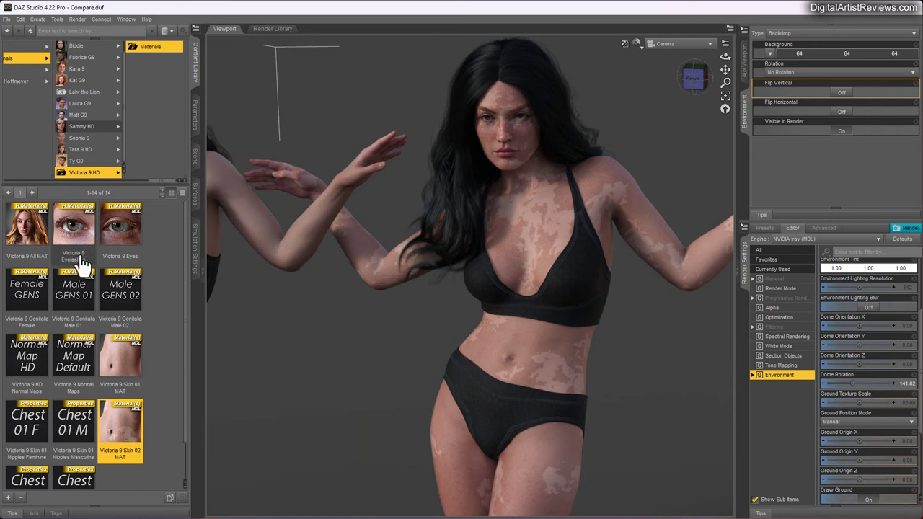
{"action": "left_click", "coordinate": [21, 20]}
{"action": "left_click", "coordinate": [29, 32]}
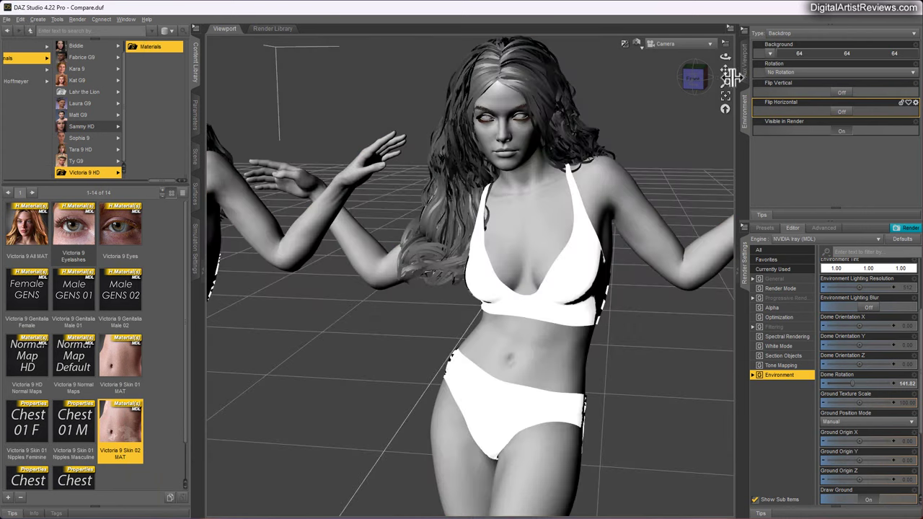
Frame AlFan Vera HD from the front, select that figure in the scene and return to the content library.
{"action": "left_click_drag", "start_coordinate": [727, 70], "coordinate": [747, 59]}
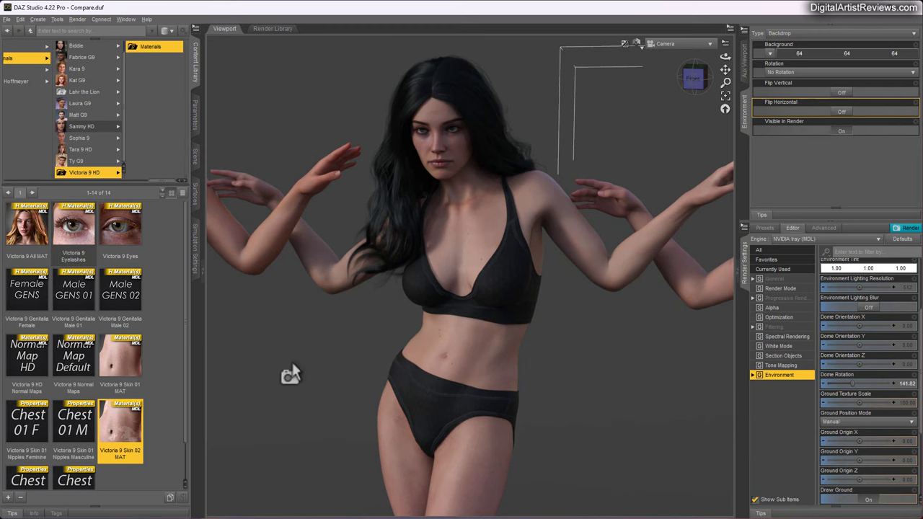
{"action": "left_click_drag", "start_coordinate": [727, 70], "coordinate": [655, 75]}
{"action": "left_click_drag", "start_coordinate": [725, 83], "coordinate": [725, 115]}
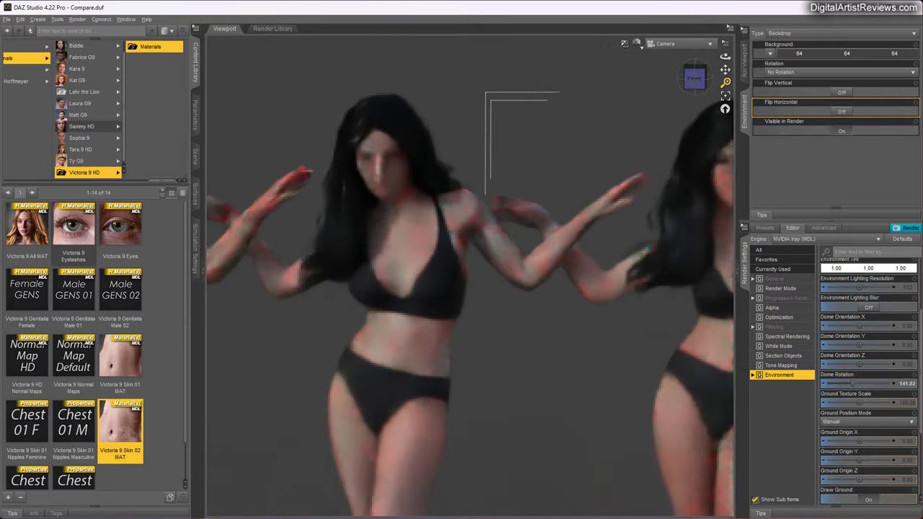
{"action": "mouse_move", "coordinate": [726, 70]}
{"action": "left_mouse_down"}
{"action": "mouse_move", "coordinate": [883, 71]}
{"action": "mouse_move", "coordinate": [743, 69]}
{"action": "left_mouse_up"}
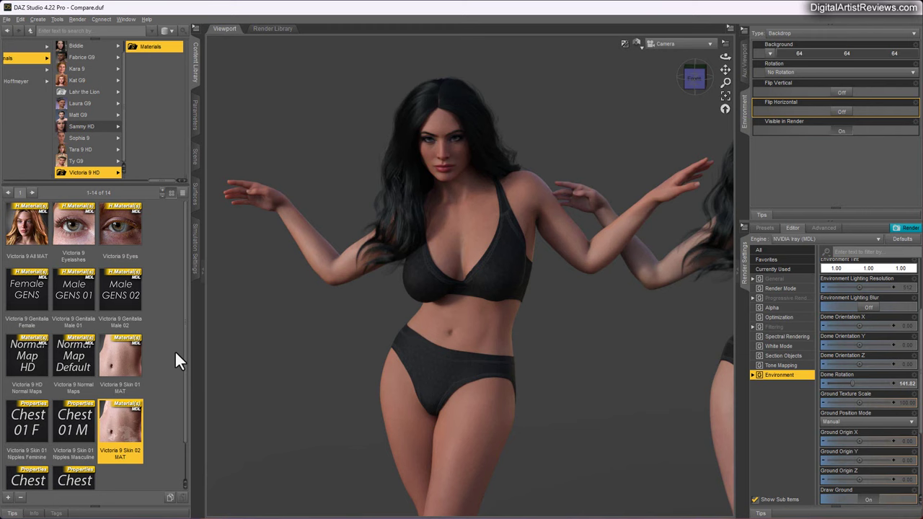
{"action": "left_click", "coordinate": [194, 158]}
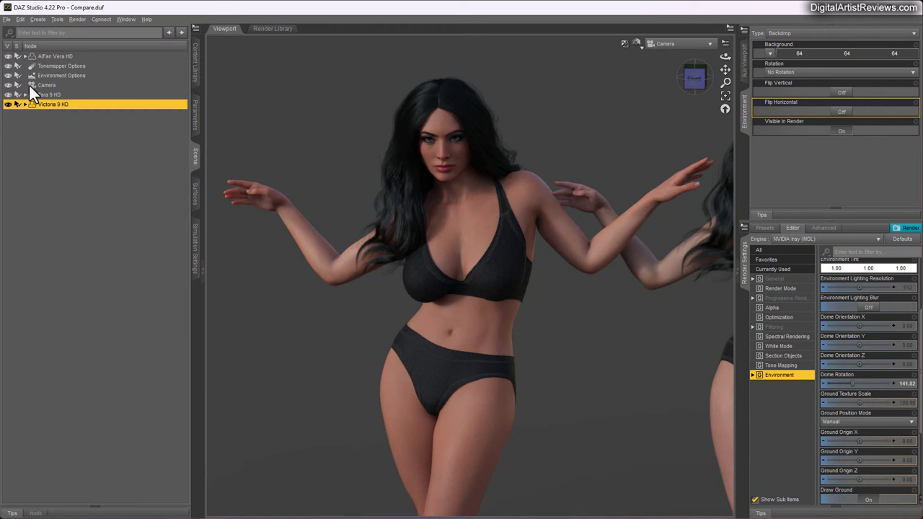
{"action": "left_click", "coordinate": [65, 56]}
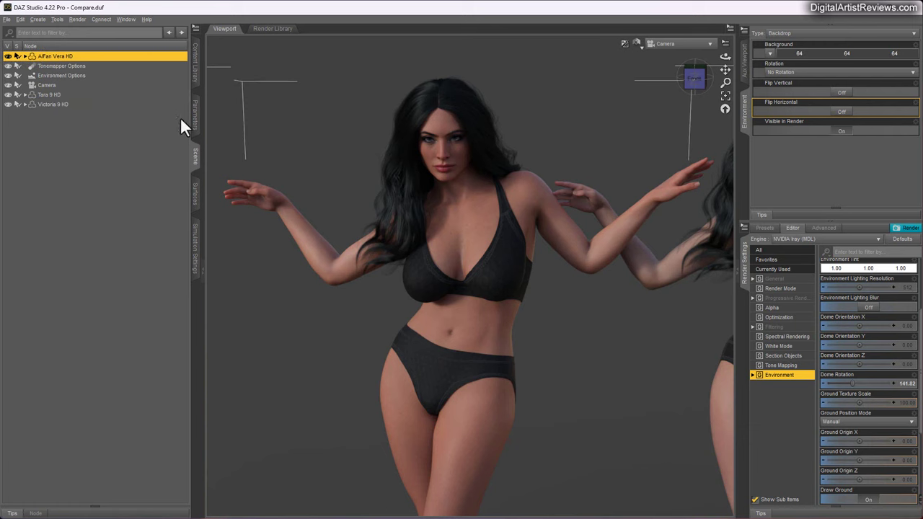
{"action": "left_click", "coordinate": [195, 64]}
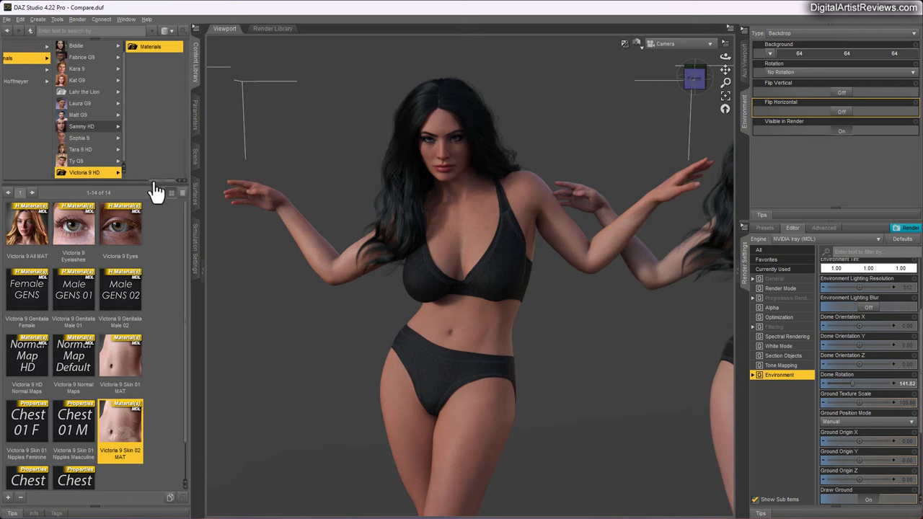
Apply the Tara 9 Human All MAT HD preset to AlFan Vera HD and inspect the rendered skin up close.
{"action": "left_click_drag", "start_coordinate": [155, 180], "coordinate": [145, 181]}
{"action": "left_click", "coordinate": [129, 161]}
{"action": "left_click", "coordinate": [78, 150]}
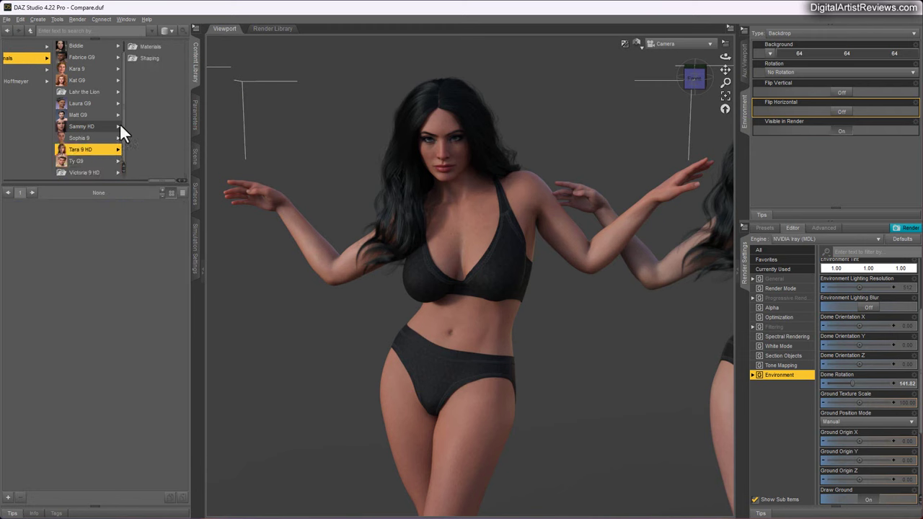
{"action": "left_click", "coordinate": [148, 47]}
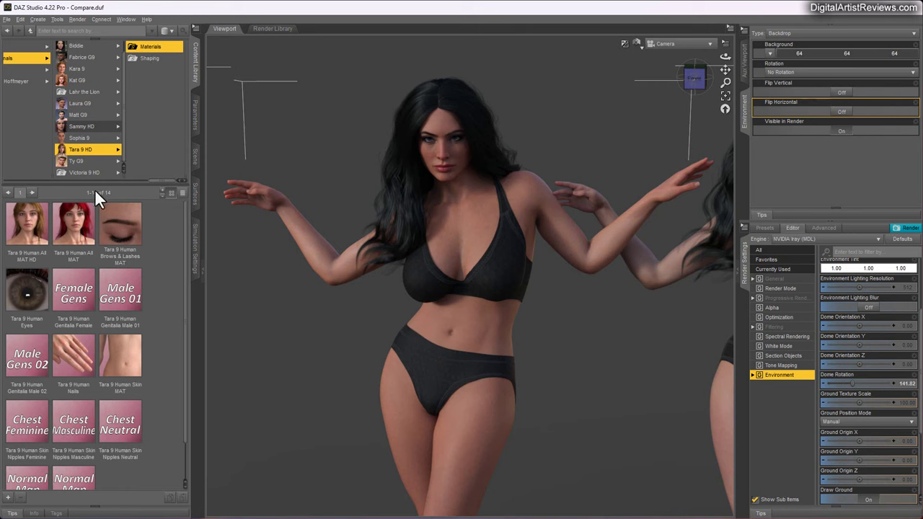
{"action": "double_click", "coordinate": [28, 231]}
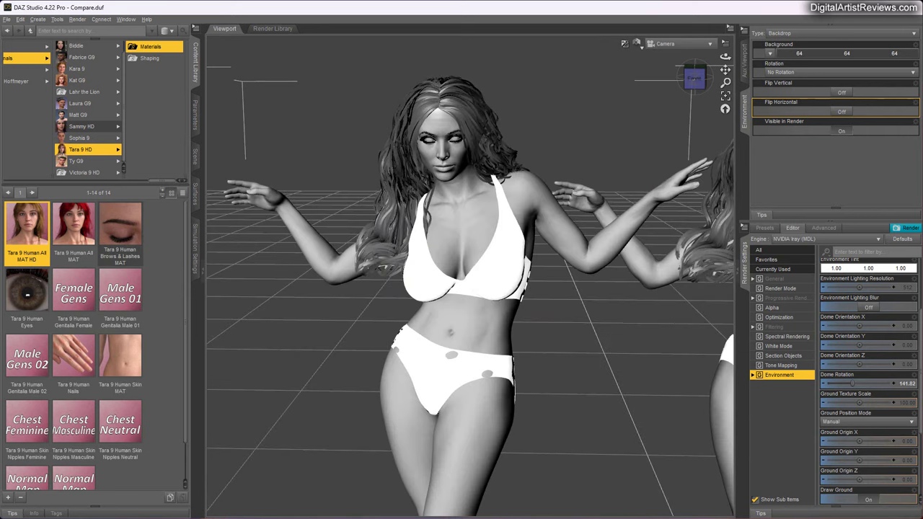
{"action": "key", "text": "ctrl+8"}
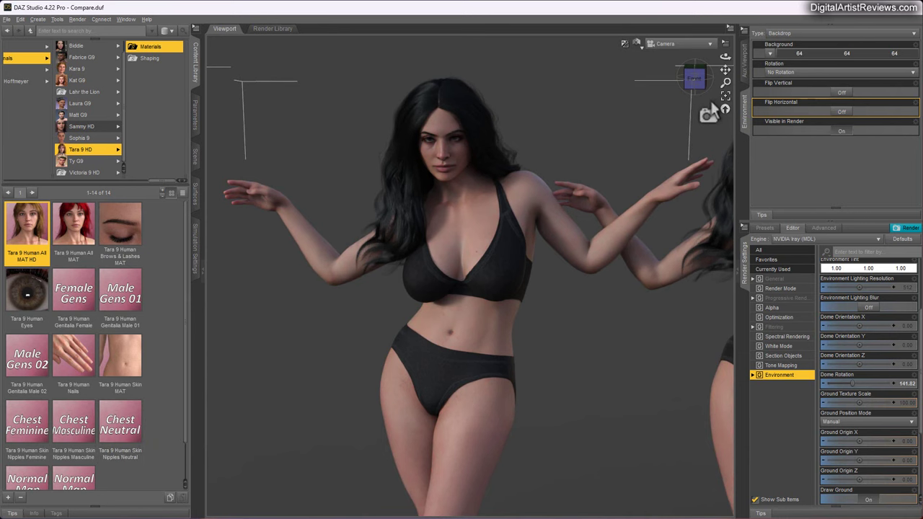
{"action": "left_click_drag", "start_coordinate": [725, 82], "coordinate": [737, 158]}
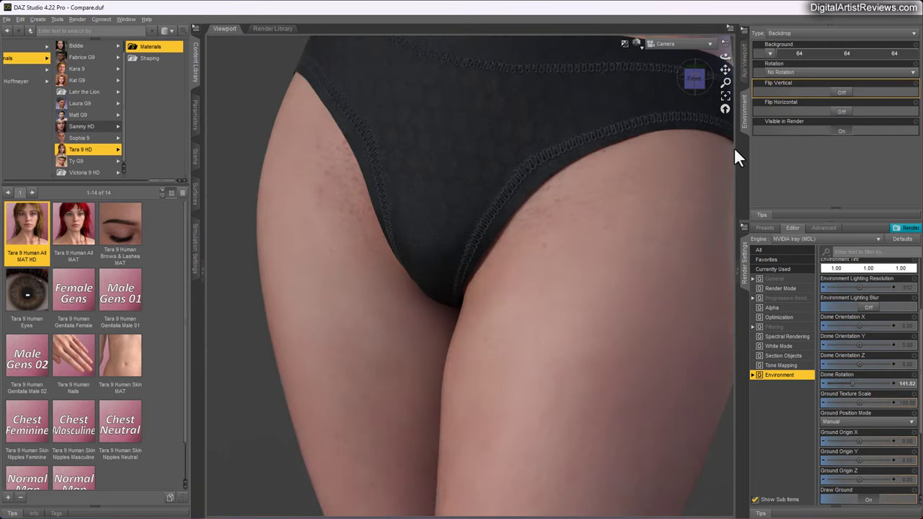
{"action": "left_click_drag", "start_coordinate": [725, 69], "coordinate": [725, 45]}
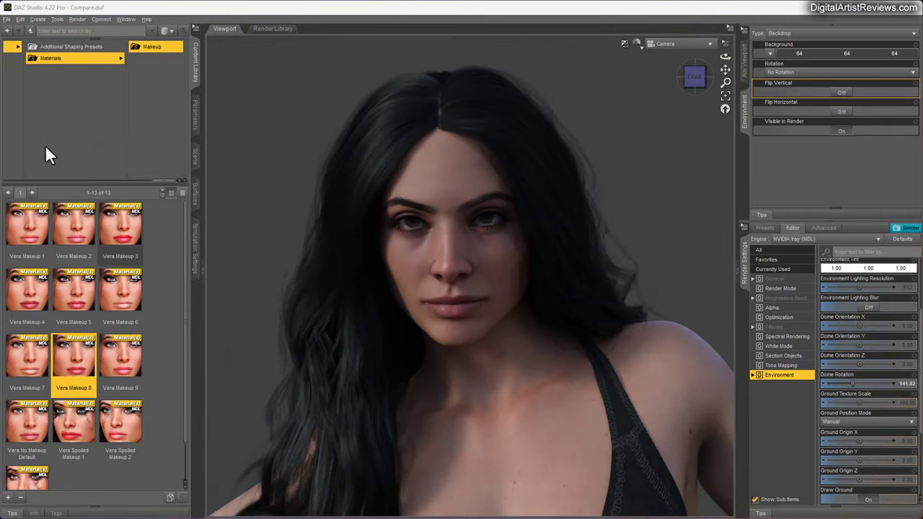
Try the Vera Makeup 8 preset over the Tara 9 skin on AlFan Vera HD and undo it.
{"action": "double_click", "coordinate": [80, 369]}
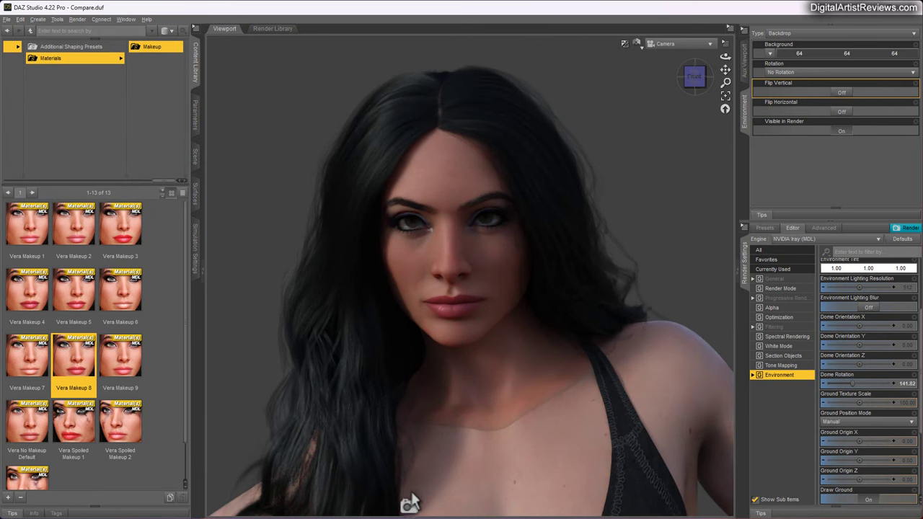
{"action": "left_click", "coordinate": [20, 19]}
{"action": "left_click", "coordinate": [19, 30]}
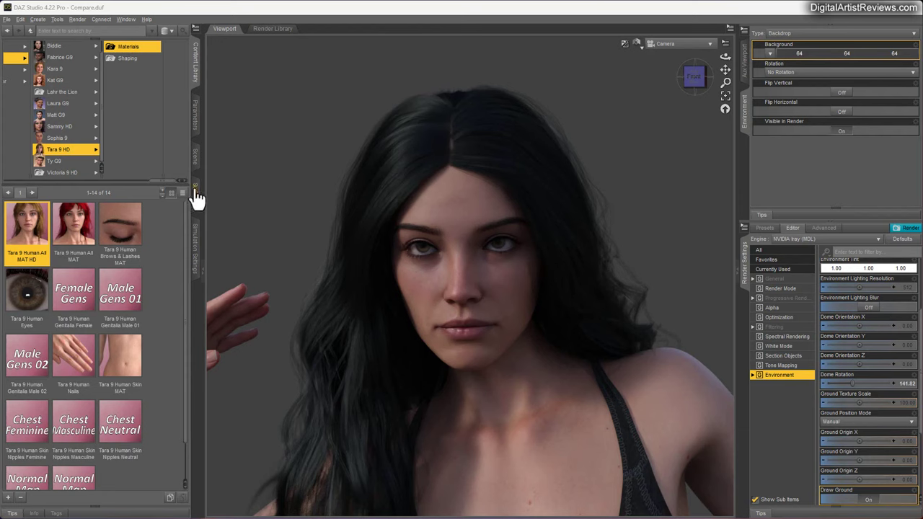
Apply Dramatic Makeup !Apply 03 All to Tara 9 HD from the Makeup System folder under Materials, Daz Originals, and view the face.
{"action": "left_click", "coordinate": [196, 158]}
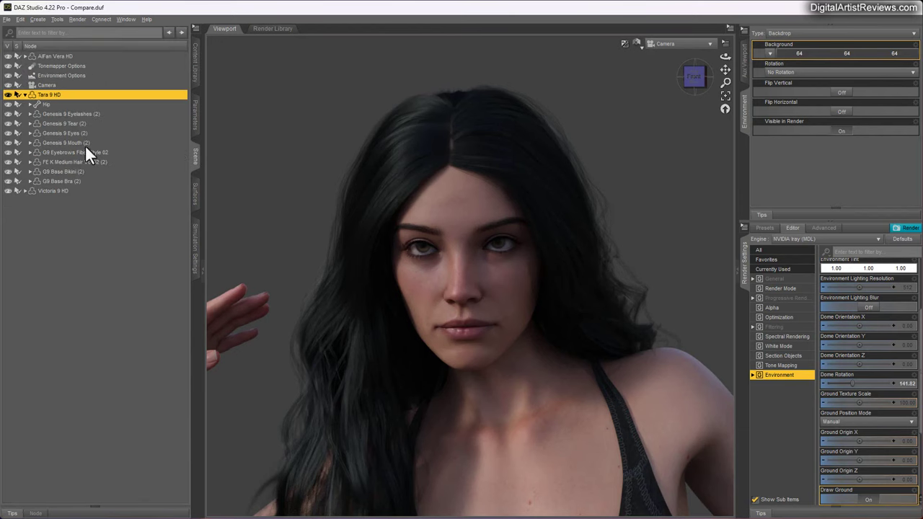
{"action": "left_click", "coordinate": [195, 63]}
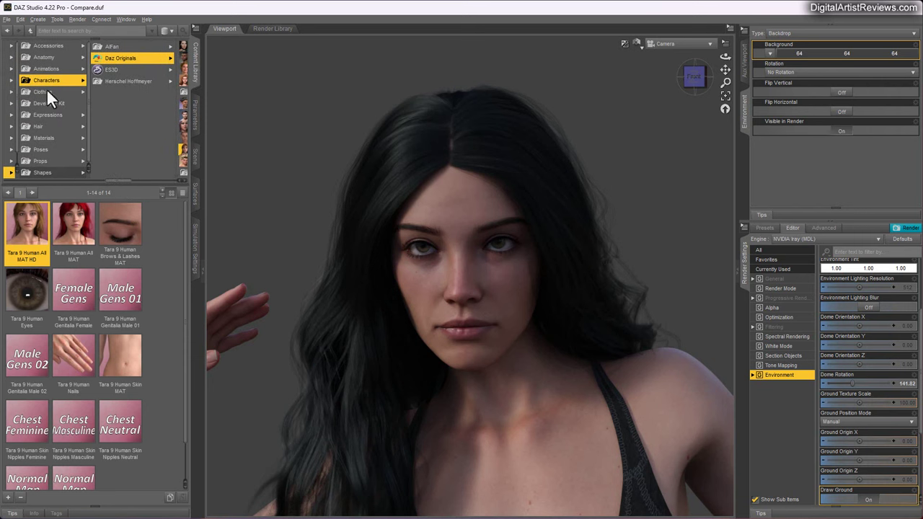
{"action": "left_click", "coordinate": [44, 139]}
{"action": "left_click", "coordinate": [118, 49]}
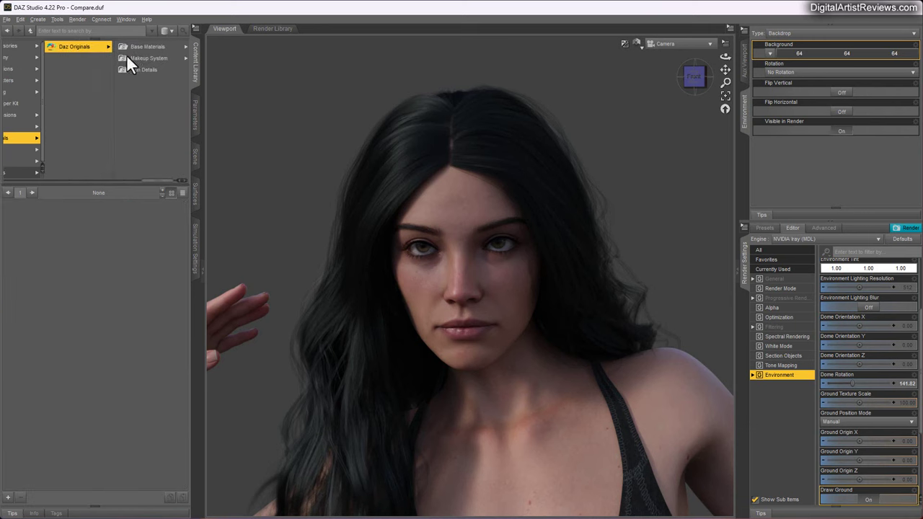
{"action": "left_click", "coordinate": [138, 58]}
{"action": "left_click", "coordinate": [146, 48]}
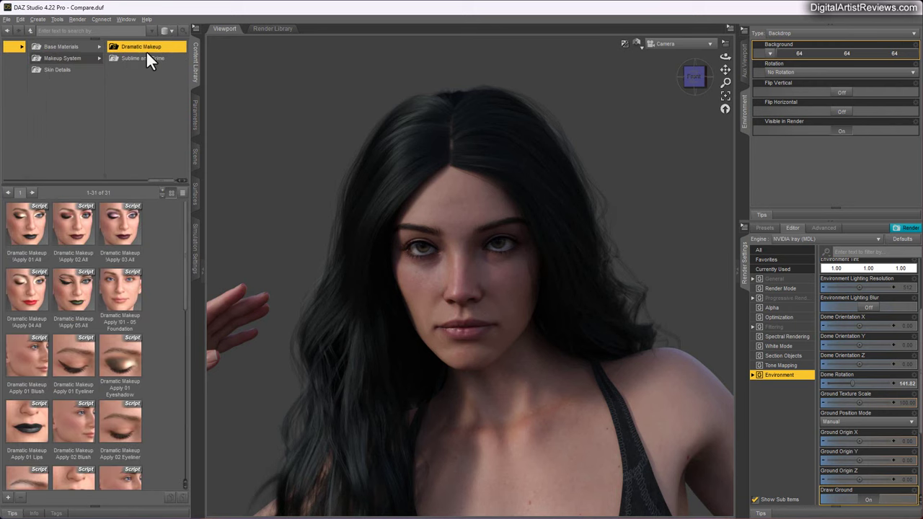
{"action": "left_click", "coordinate": [119, 234]}
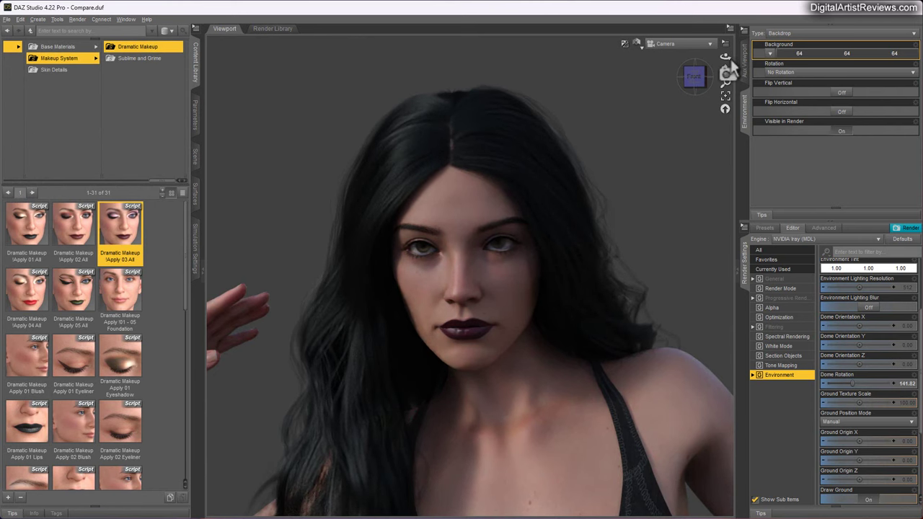
{"action": "mouse_move", "coordinate": [726, 56]}
{"action": "left_mouse_down"}
{"action": "mouse_move", "coordinate": [694, 56]}
{"action": "mouse_move", "coordinate": [725, 56]}
{"action": "left_mouse_up"}
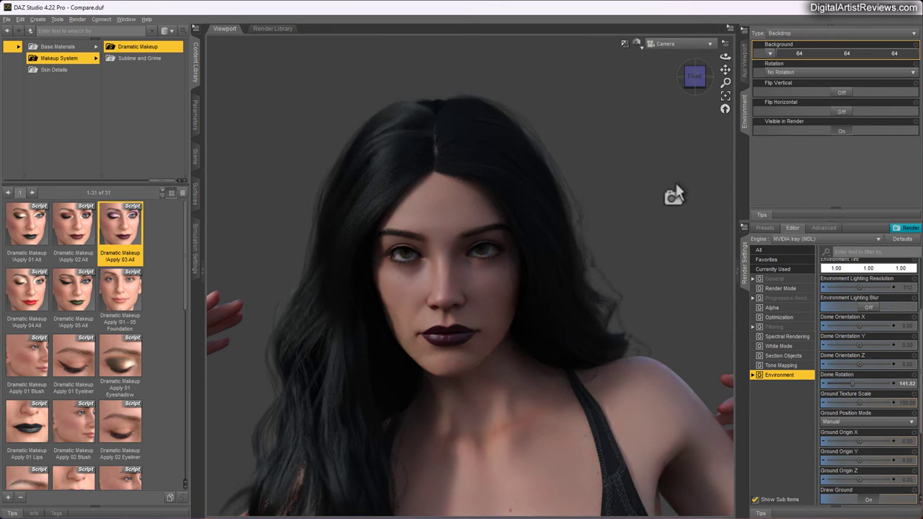